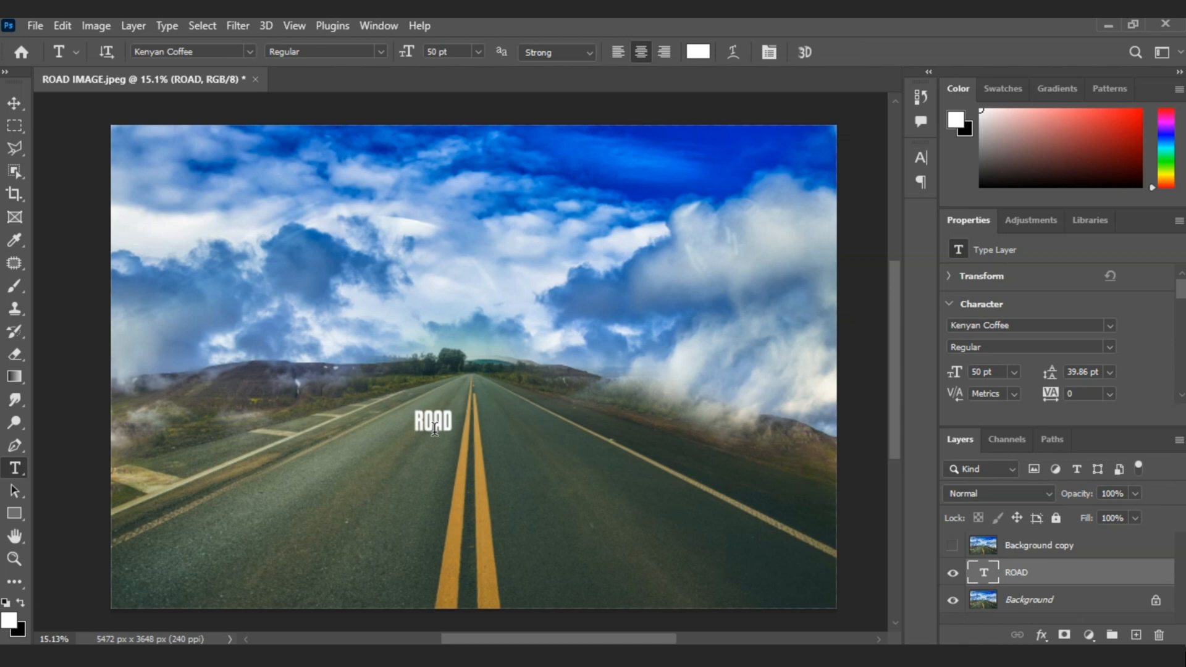
Scale the ROAD text up to about 512 pt and centre it horizontally and vertically on the canvas
click(27, 99)
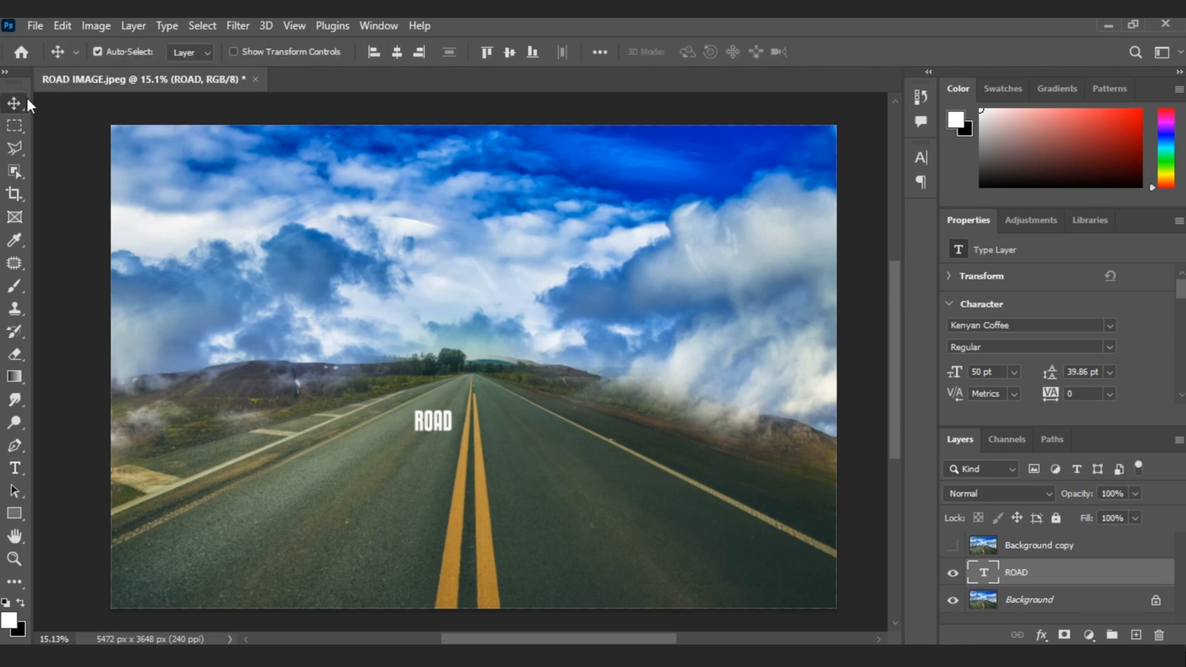
key(ctrl+t)
drag(454, 408, 699, 234)
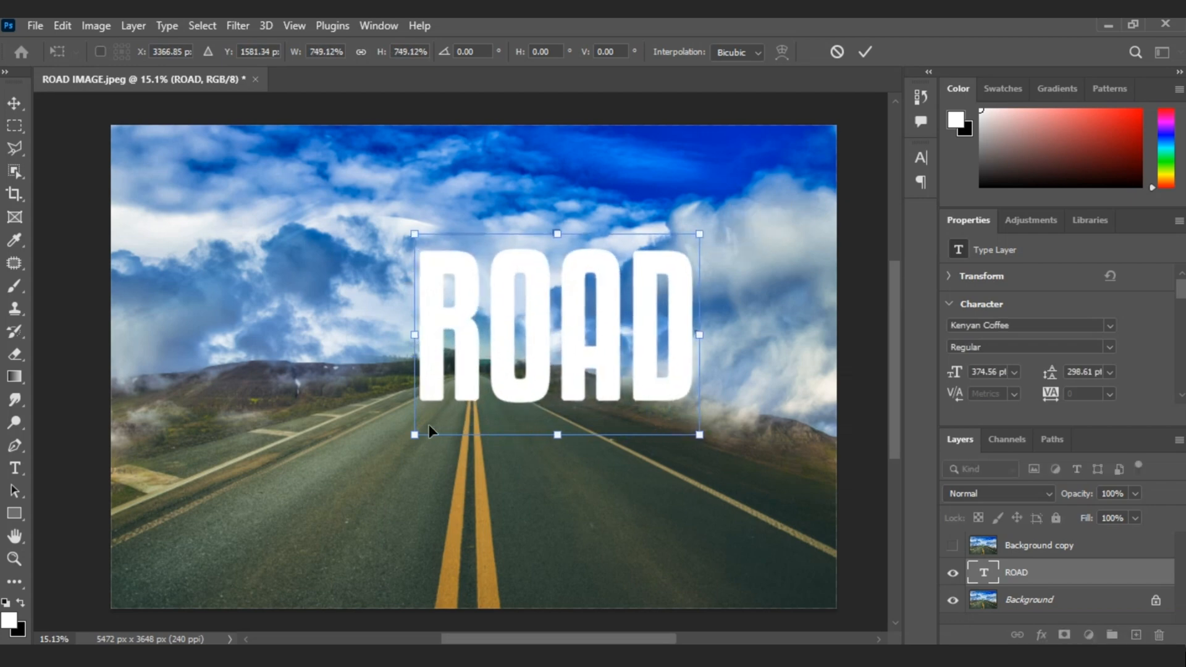
drag(415, 433, 353, 497)
drag(555, 399, 493, 429)
drag(286, 513, 247, 538)
key(Return)
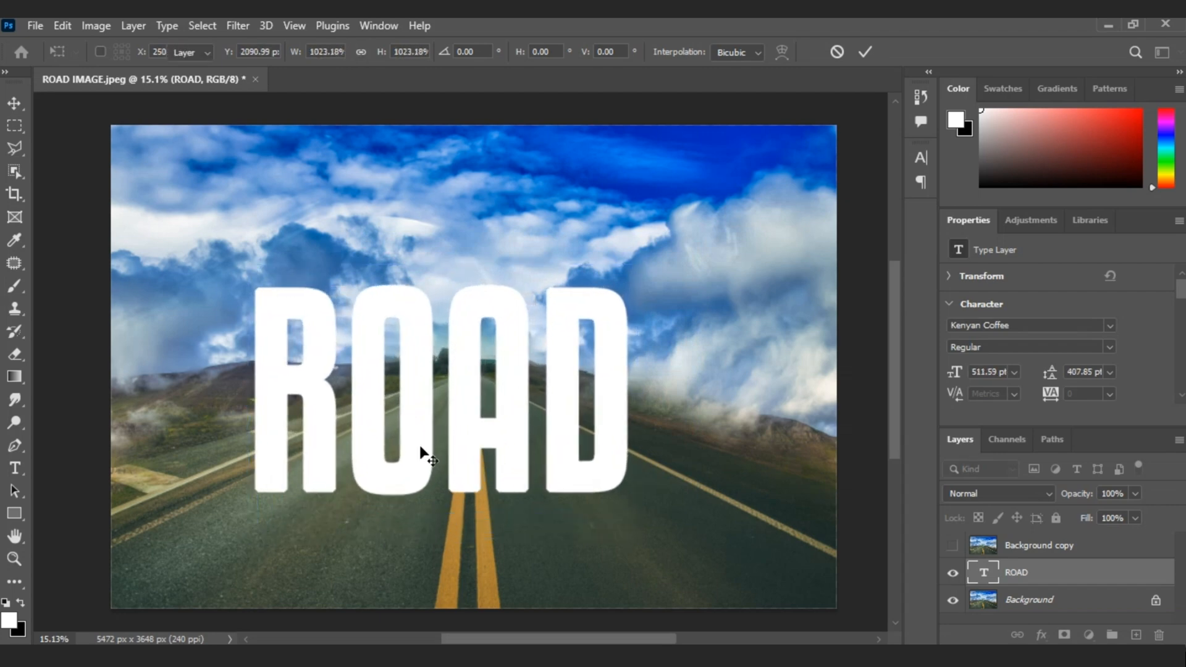
click(397, 53)
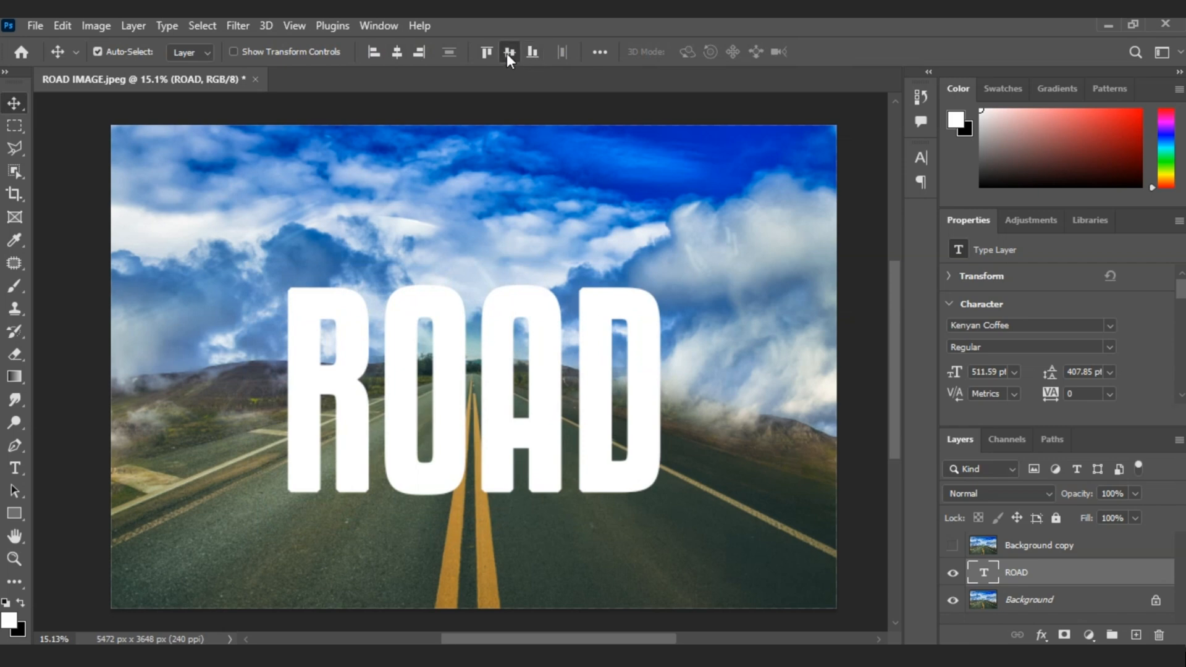
click(508, 53)
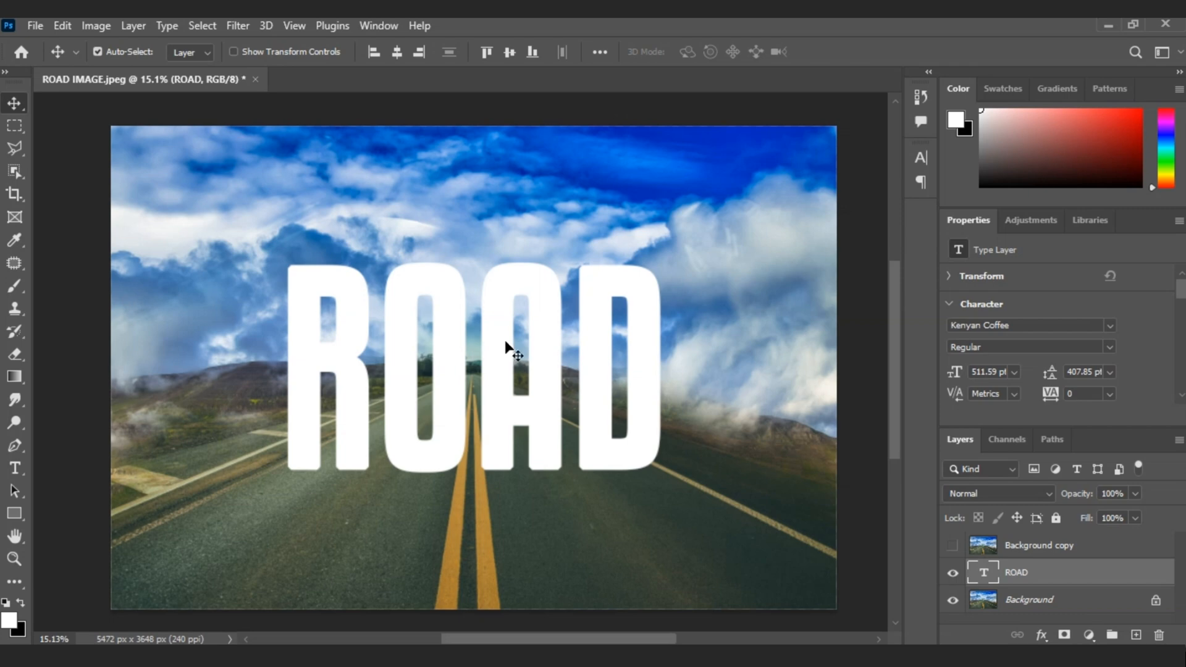
Enlarge the ROAD text slightly to about 550 pt and re-centre it horizontally and vertically on the canvas
key(ctrl+t)
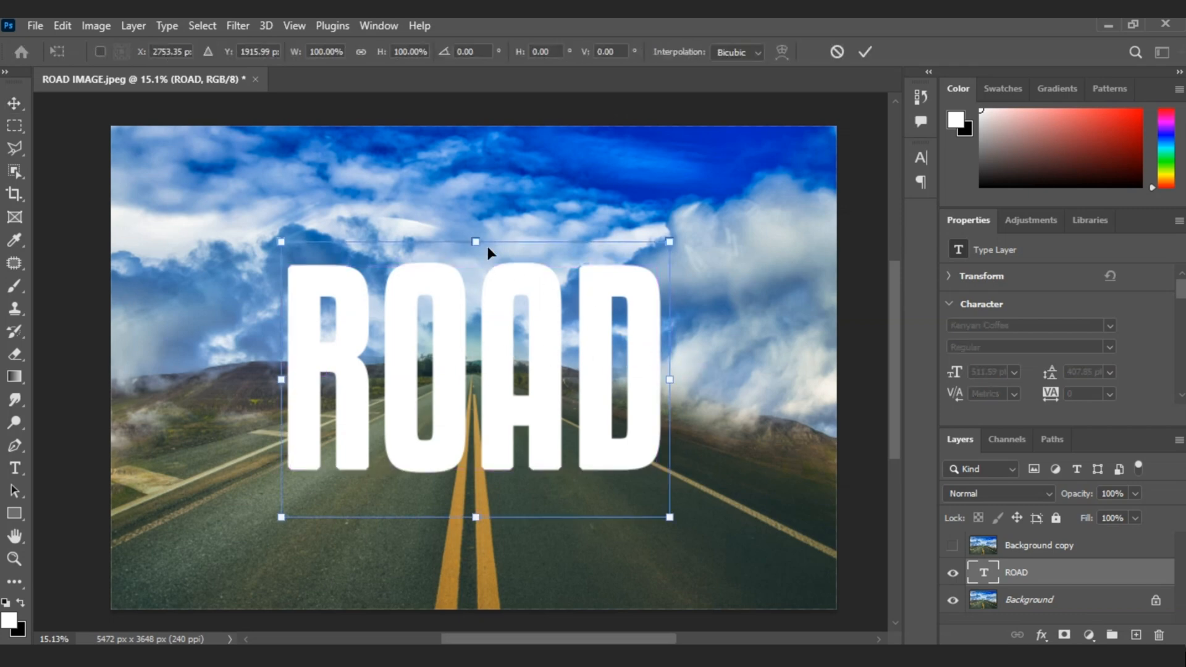
mouse_move(477, 245)
mouse_down()
mouse_move(486, 212)
mouse_move(484, 231)
mouse_up()
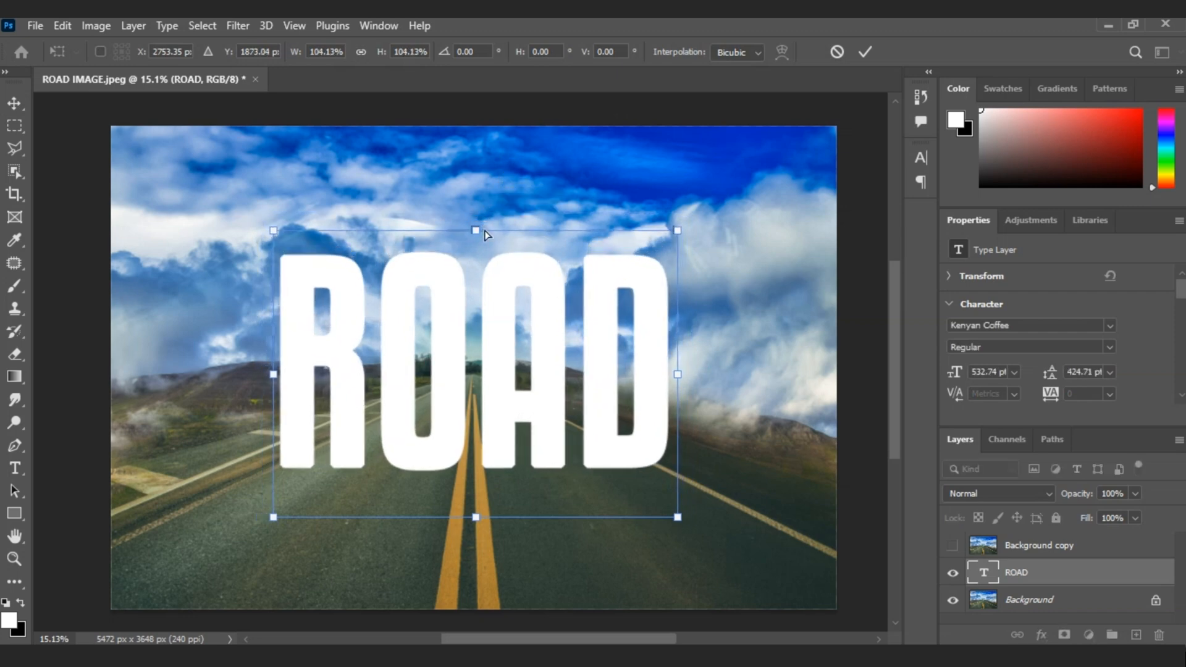
key(ctrl+z)
drag(672, 384, 704, 383)
key(Return)
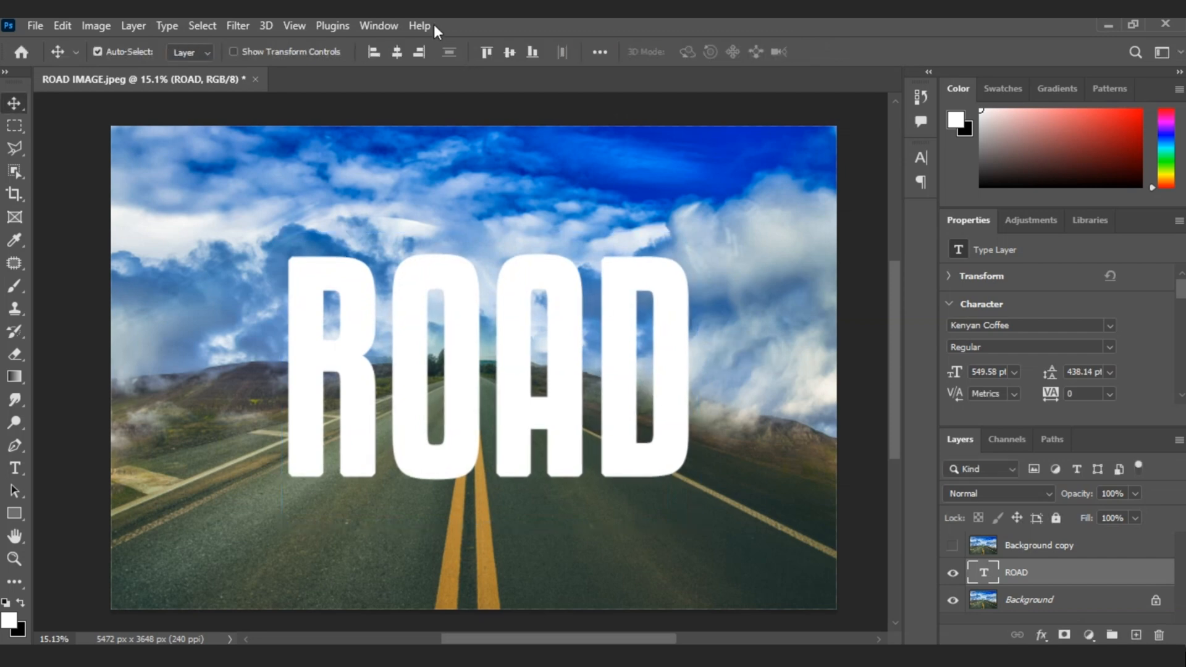
click(389, 53)
click(511, 49)
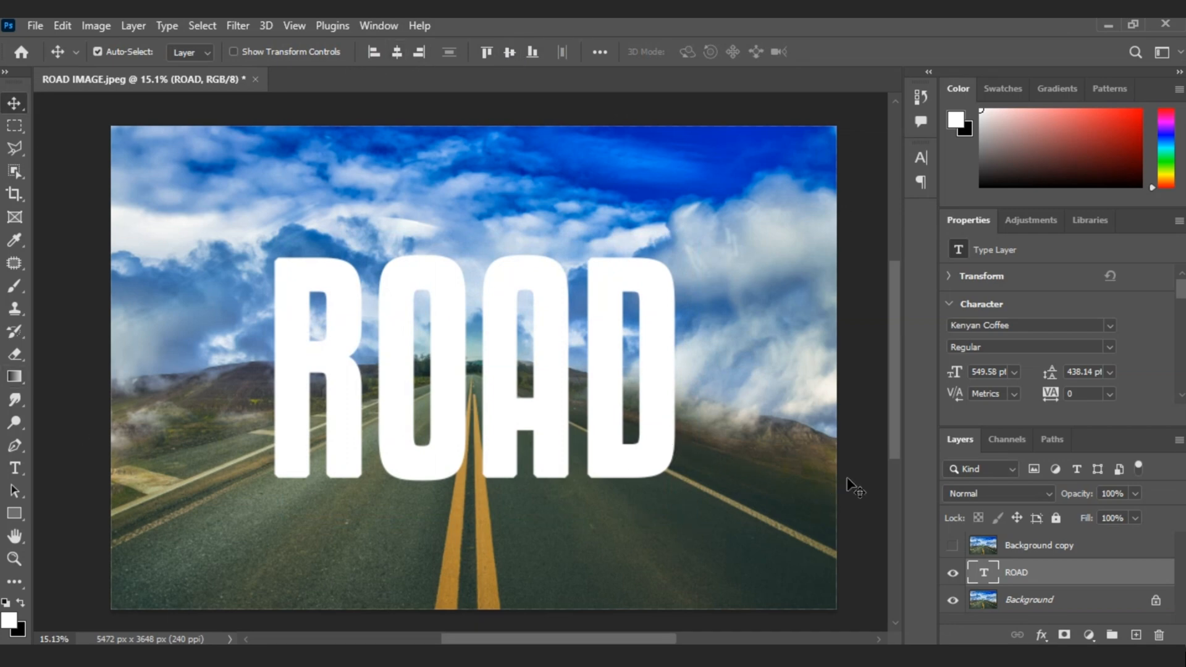
Add a Hue/Saturation adjustment above the Background layer with Saturation -45 and Lightness -68, and toggle its visibility to compare
click(1026, 603)
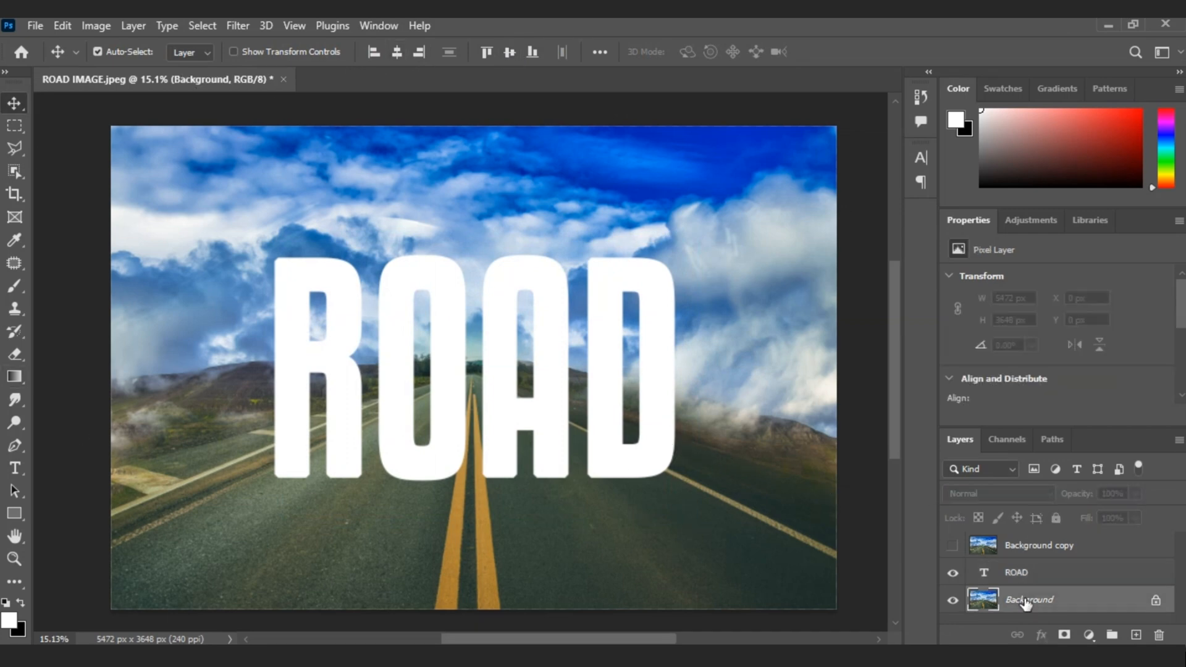
click(1089, 635)
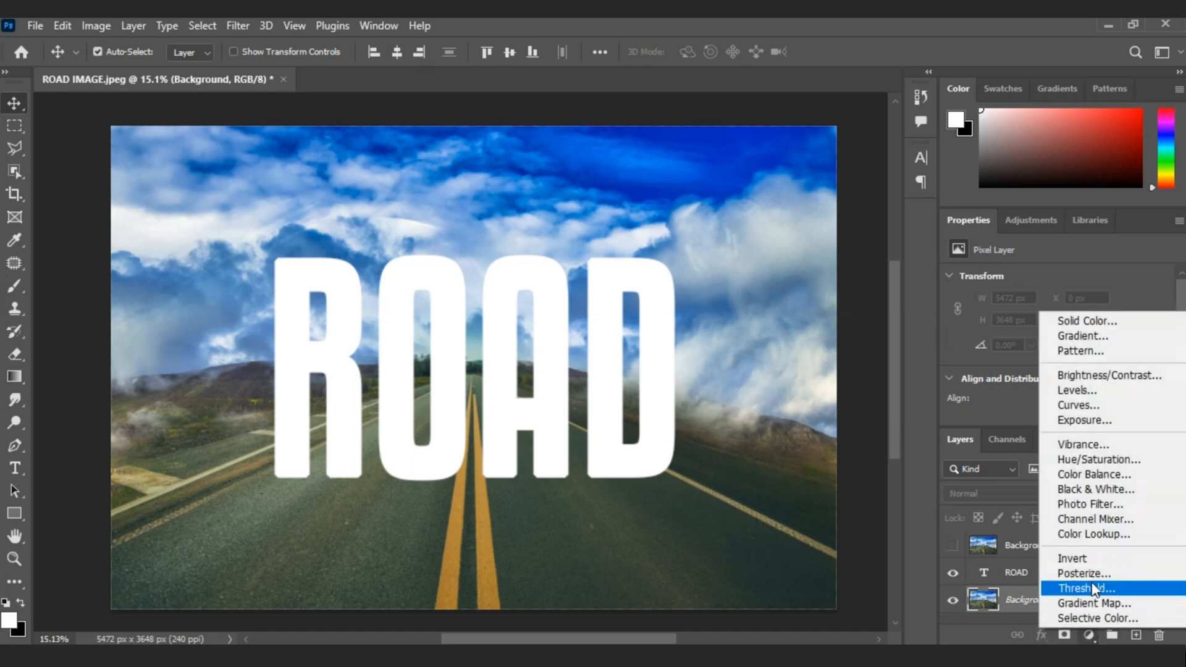
click(1098, 460)
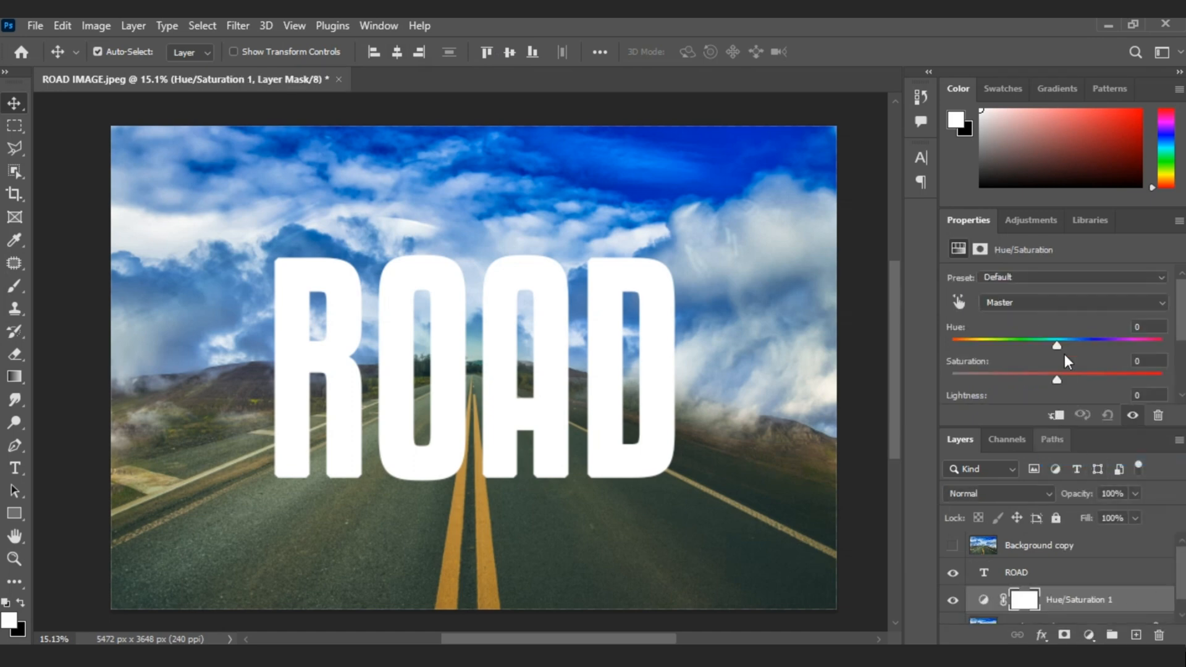
scroll(1065, 349, down, 2)
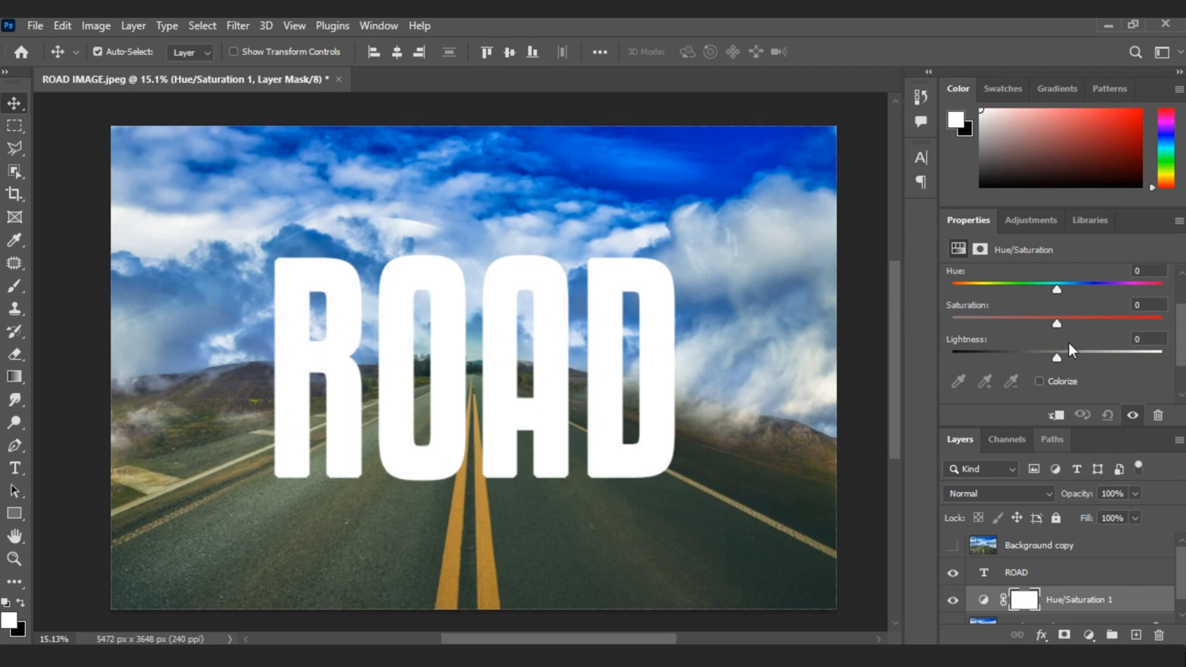
drag(1057, 323, 1018, 324)
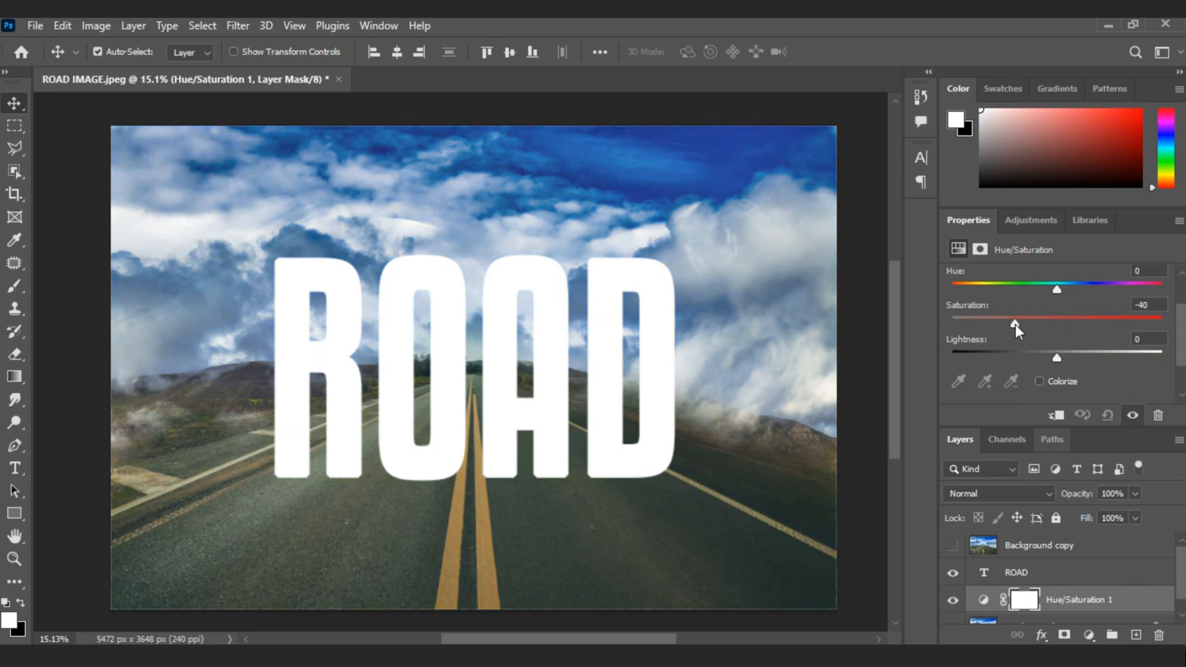
drag(1014, 324, 1014, 325)
drag(1058, 358, 984, 356)
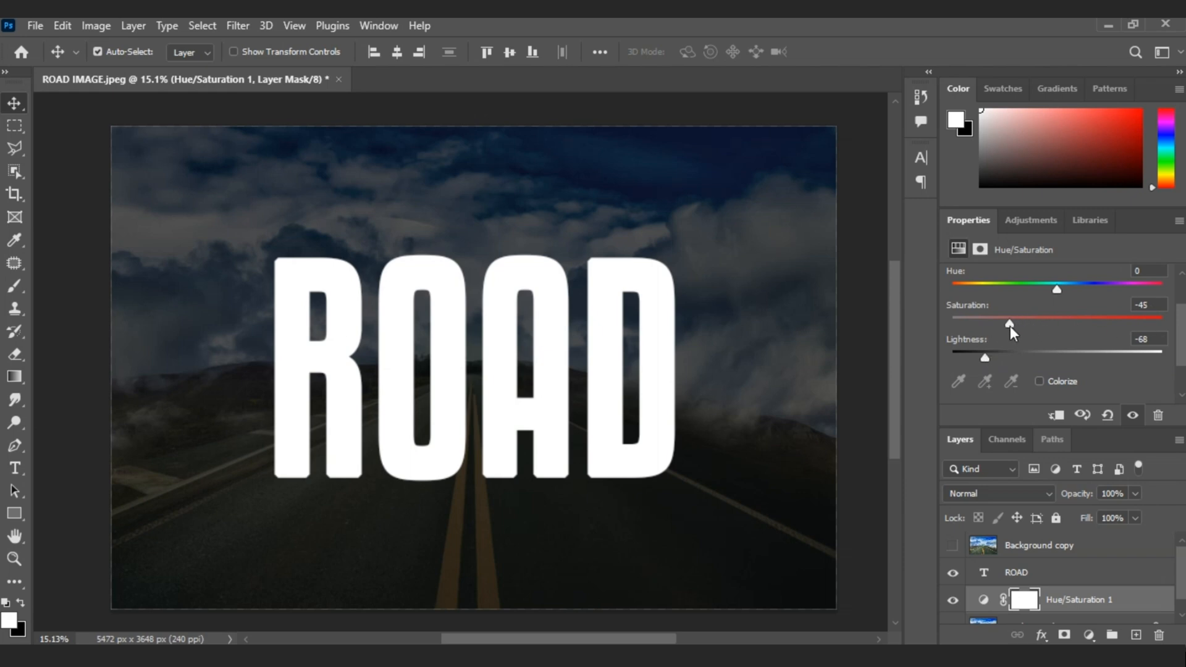
click(952, 600)
click(952, 600)
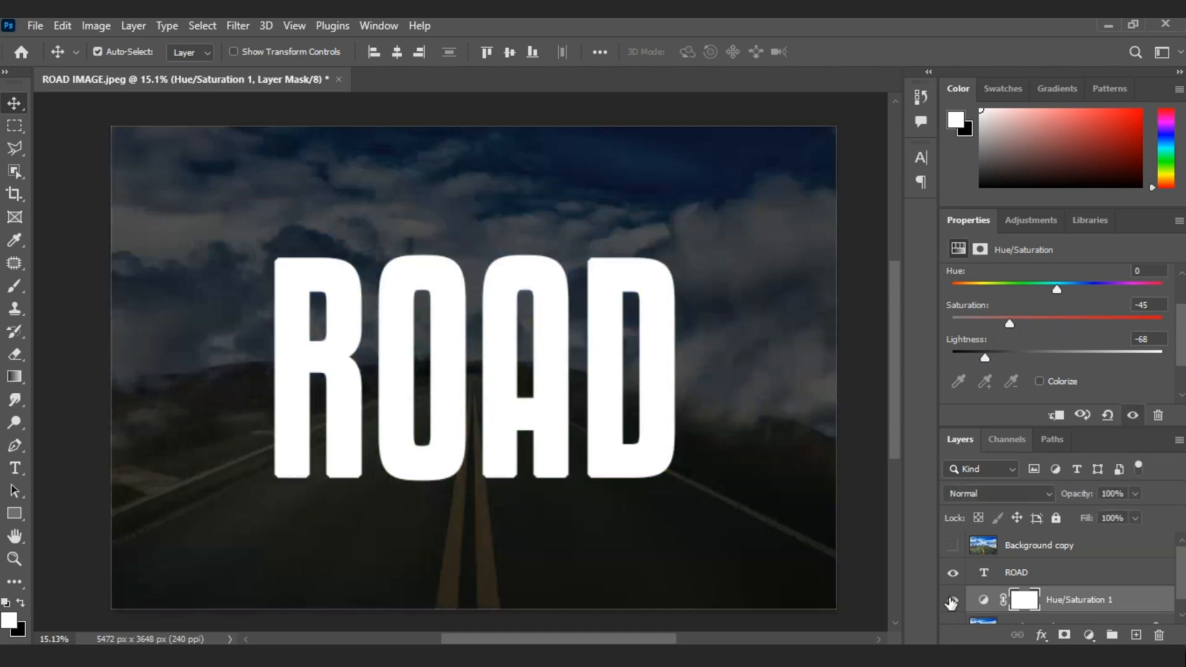
click(952, 601)
click(952, 600)
Duplicate the ROAD text layer as "ROAD copy" and place the copy beneath the original in the layer order
scroll(1081, 600, down, 1)
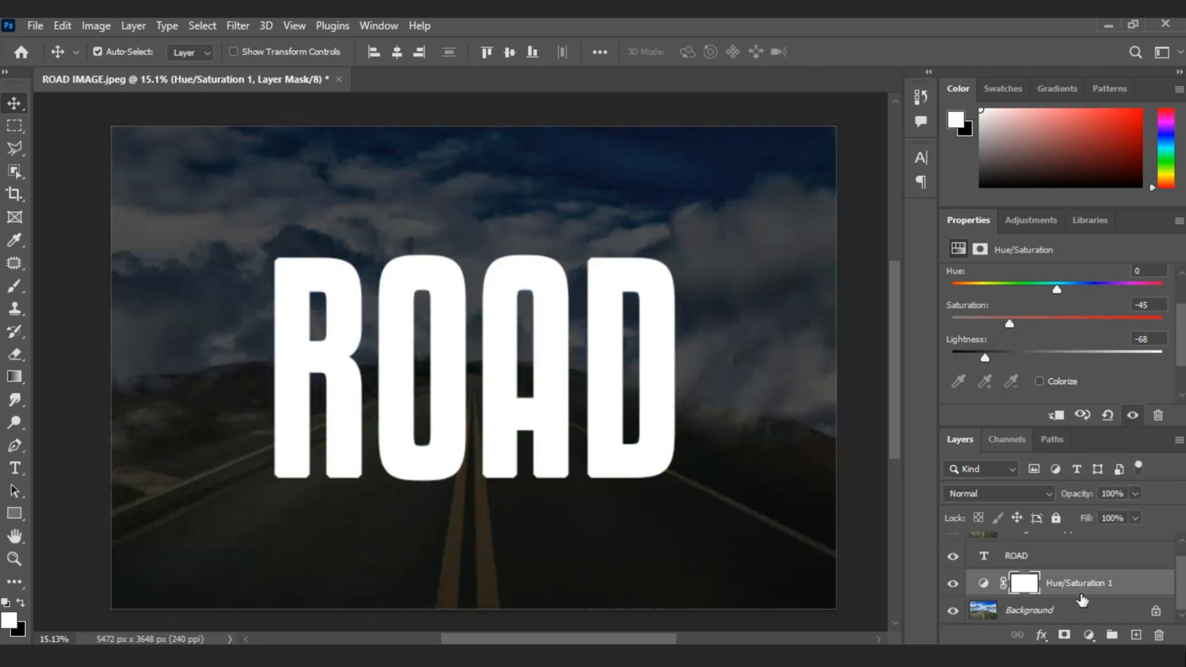
click(1034, 559)
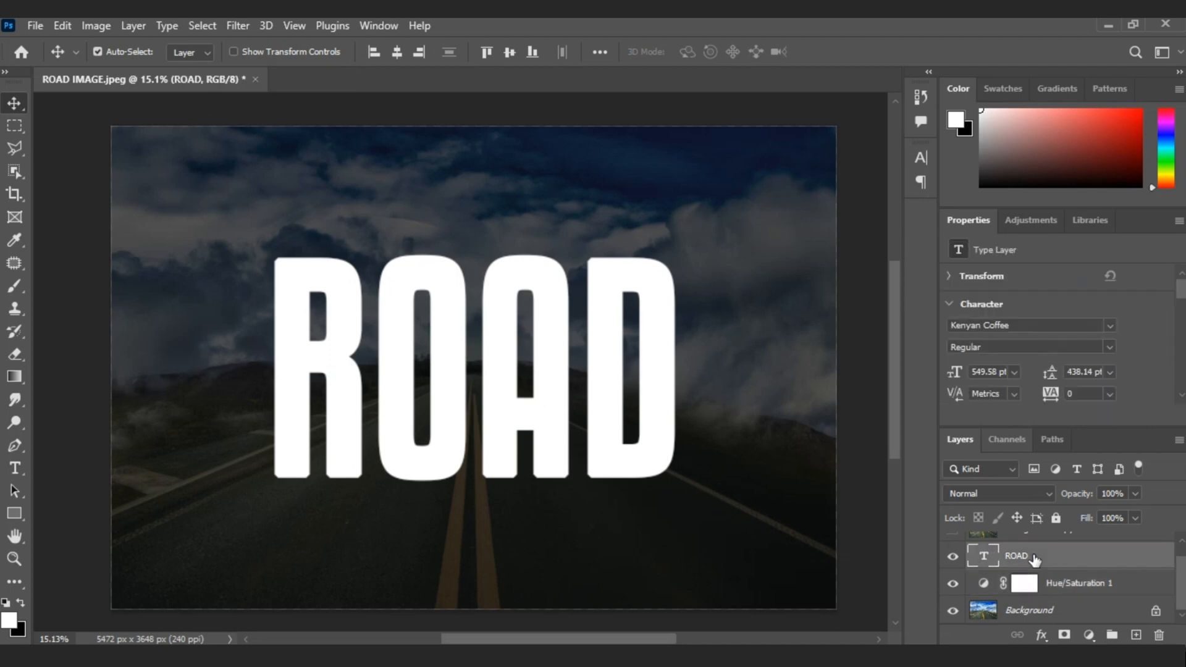
right_click(1049, 565)
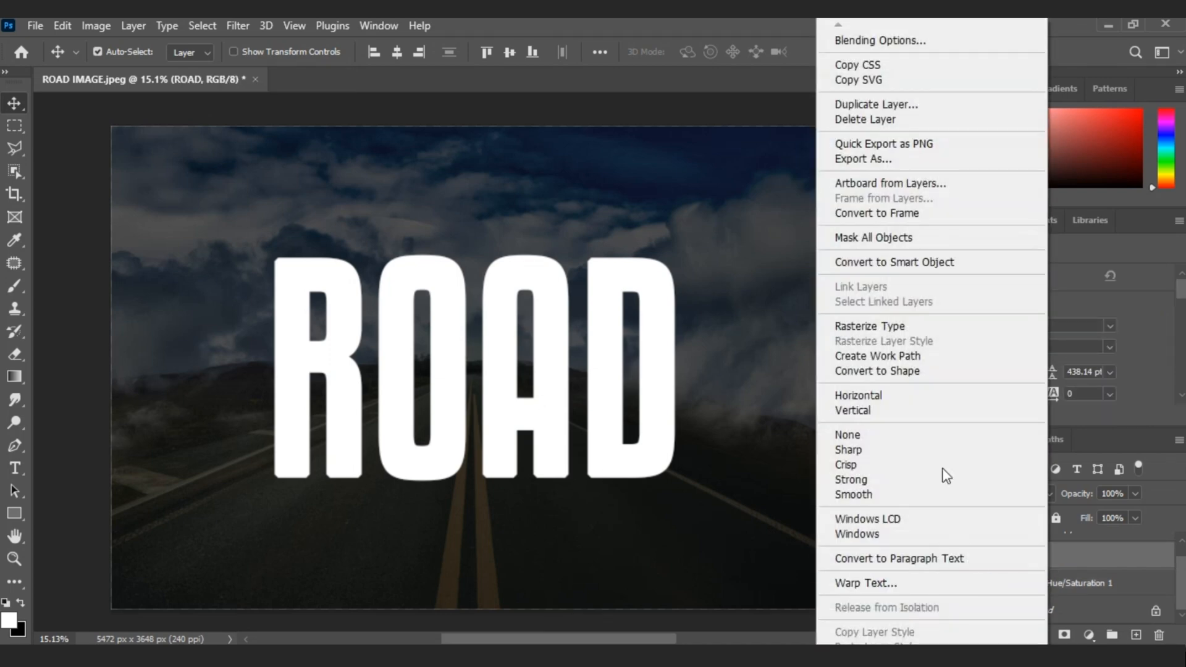
click(895, 104)
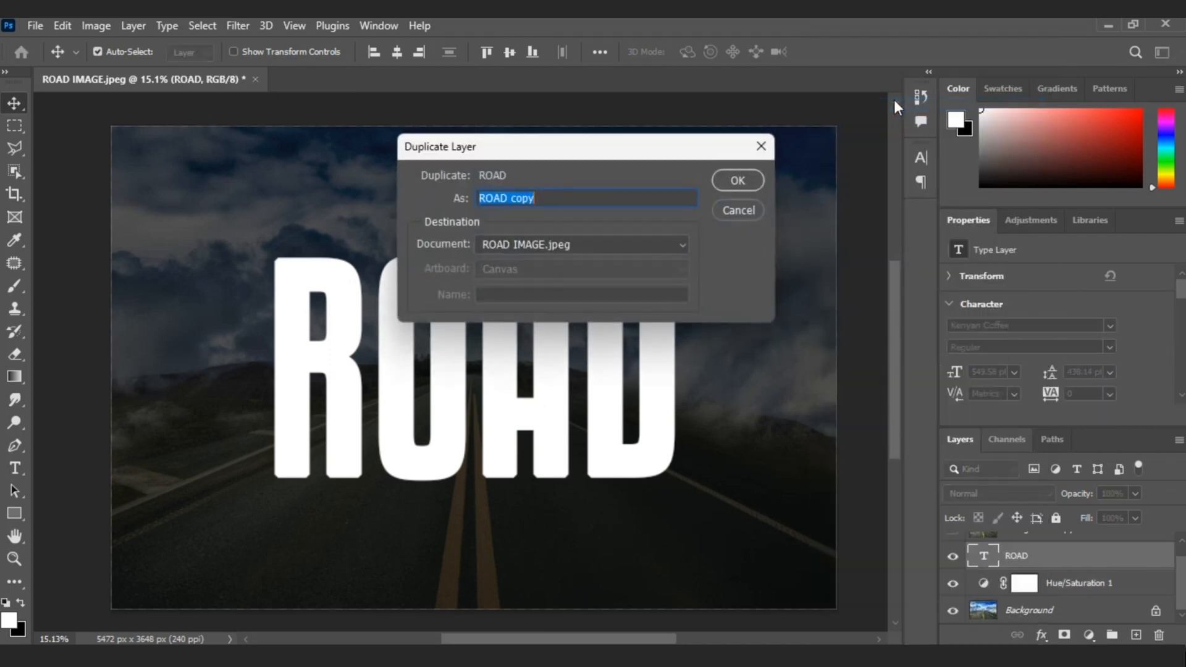
click(757, 181)
drag(1051, 561, 1042, 597)
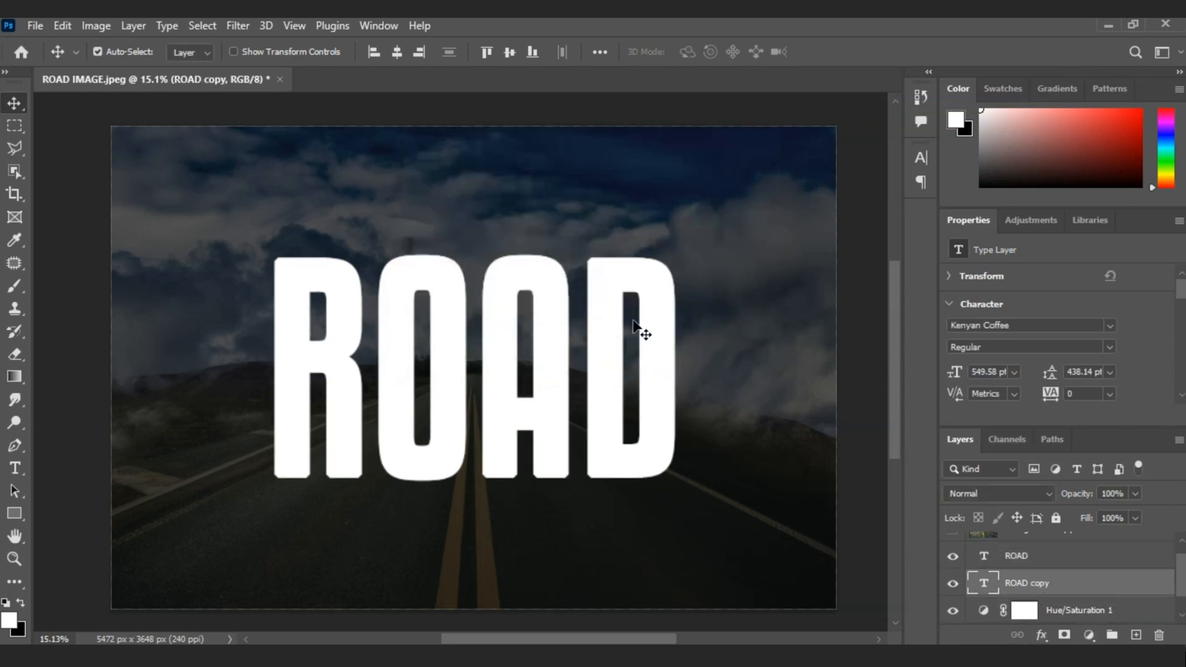
Flip the ROAD copy vertically and move it straight down so it mirrors the original from its baseline
key(ctrl)
key(ctrl+t)
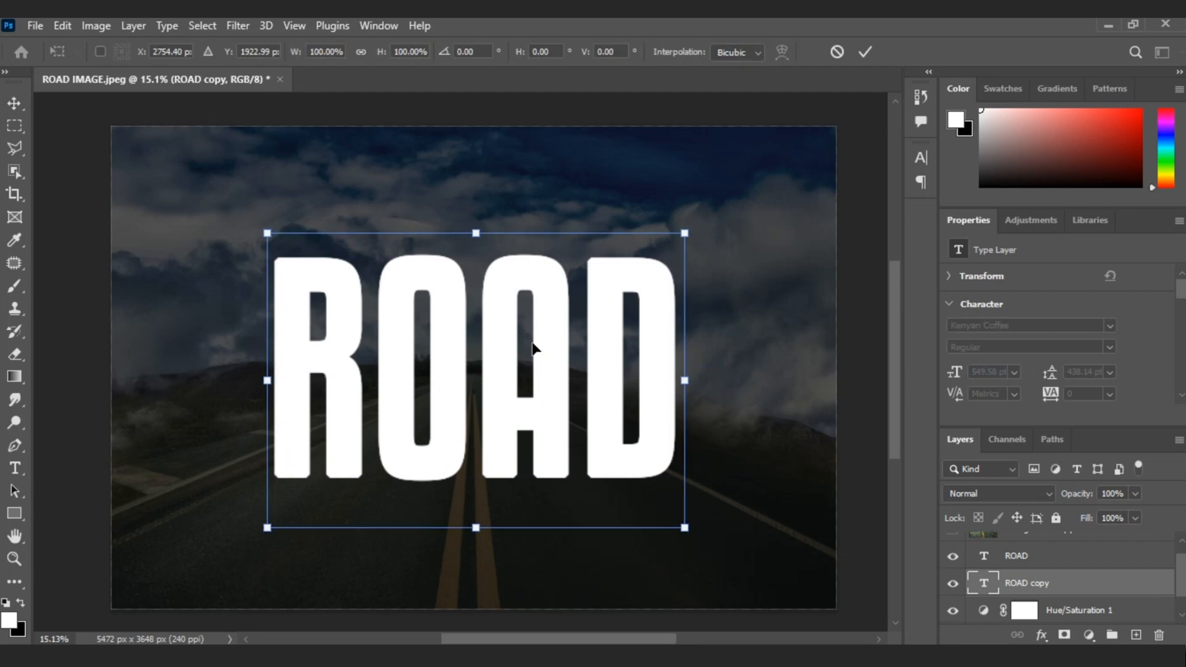
right_click(532, 348)
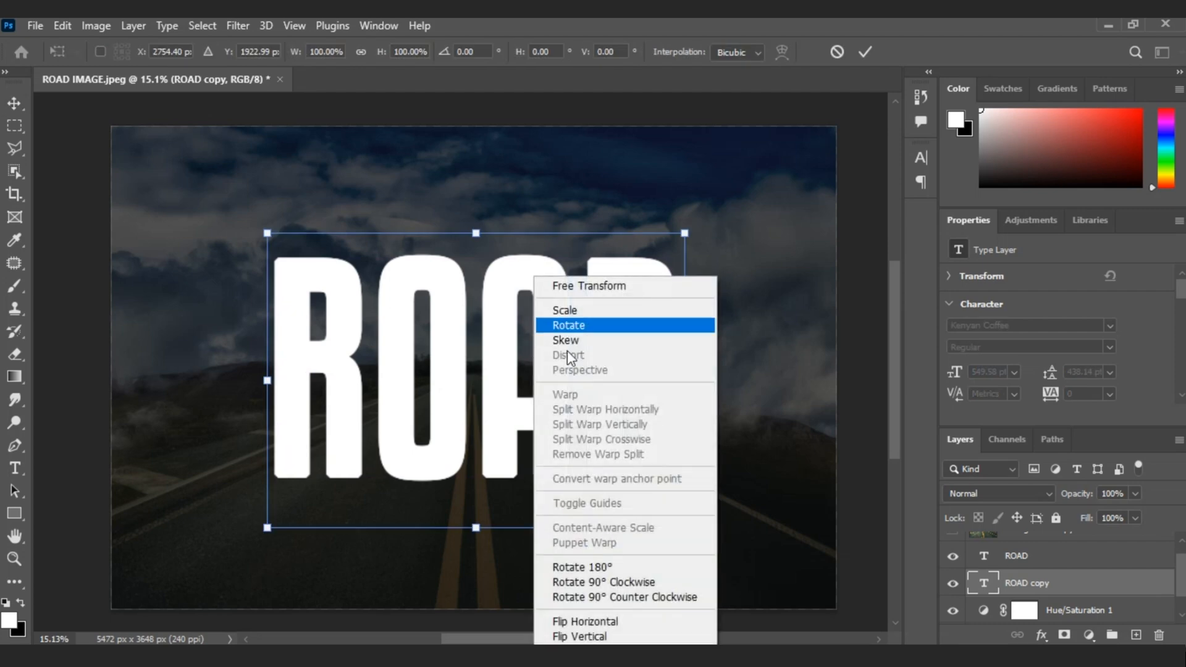
click(642, 636)
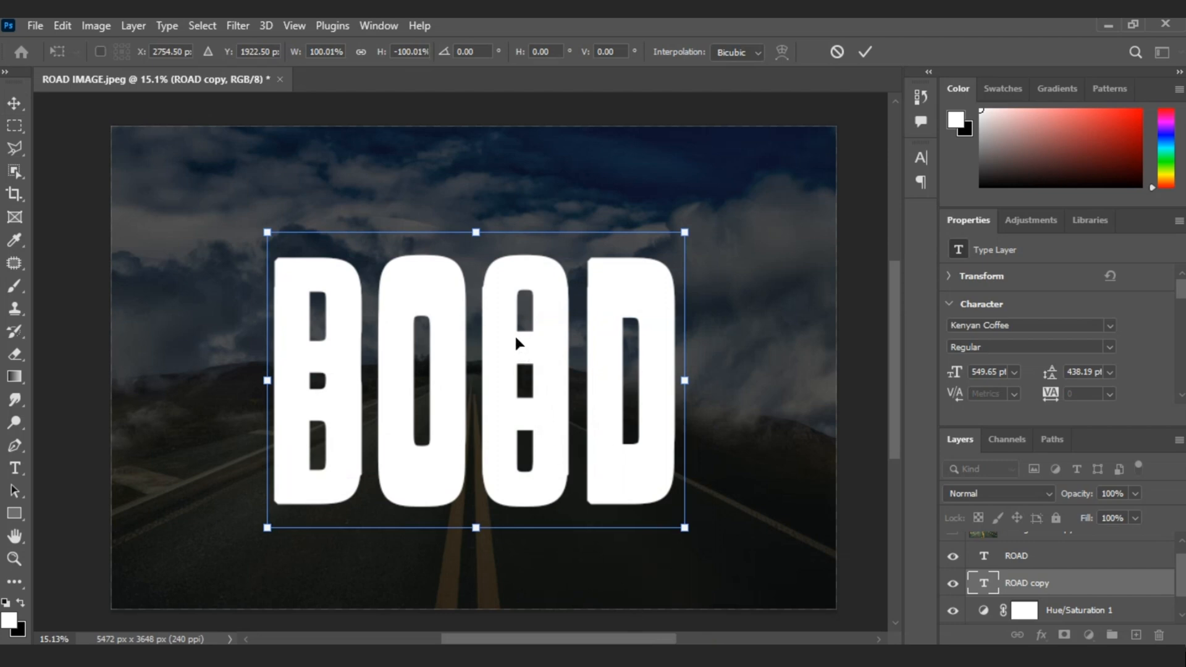
drag(511, 371, 517, 458)
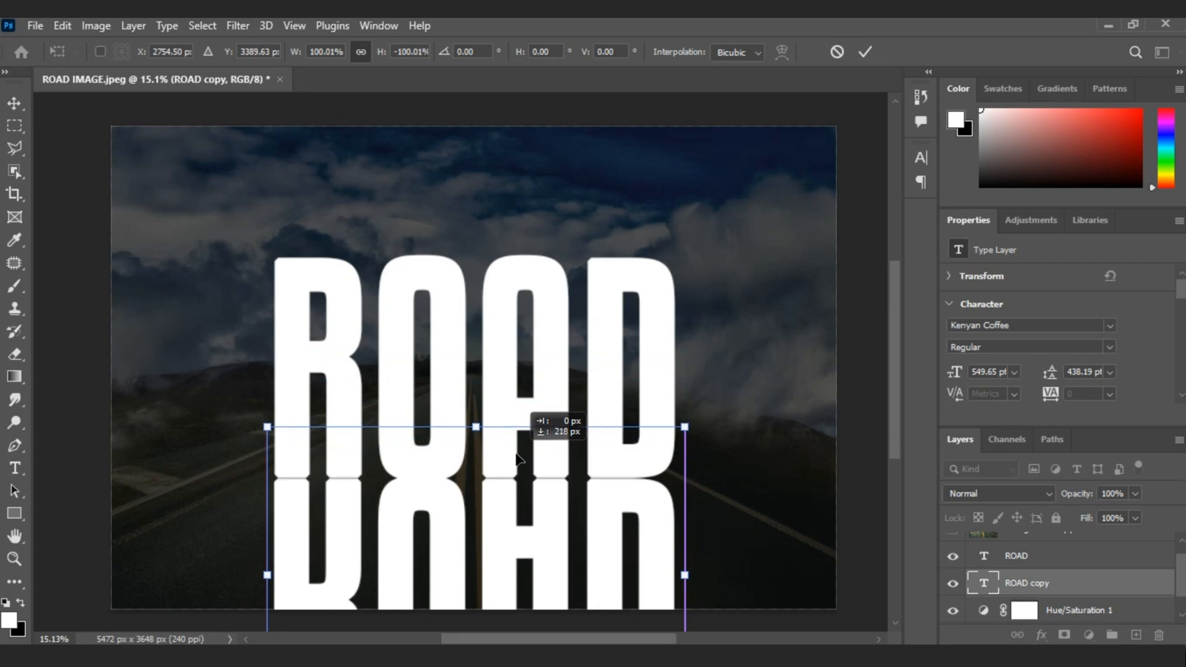
scroll(494, 401, down, 5)
scroll(470, 356, up, 3)
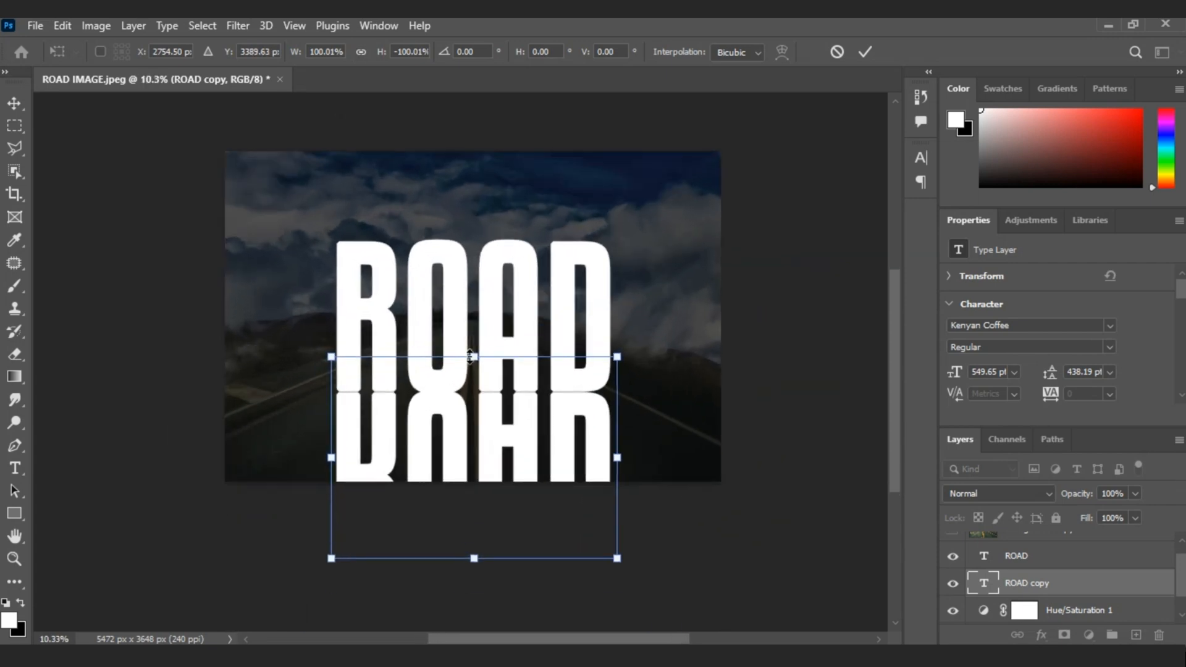
scroll(470, 356, up, 1)
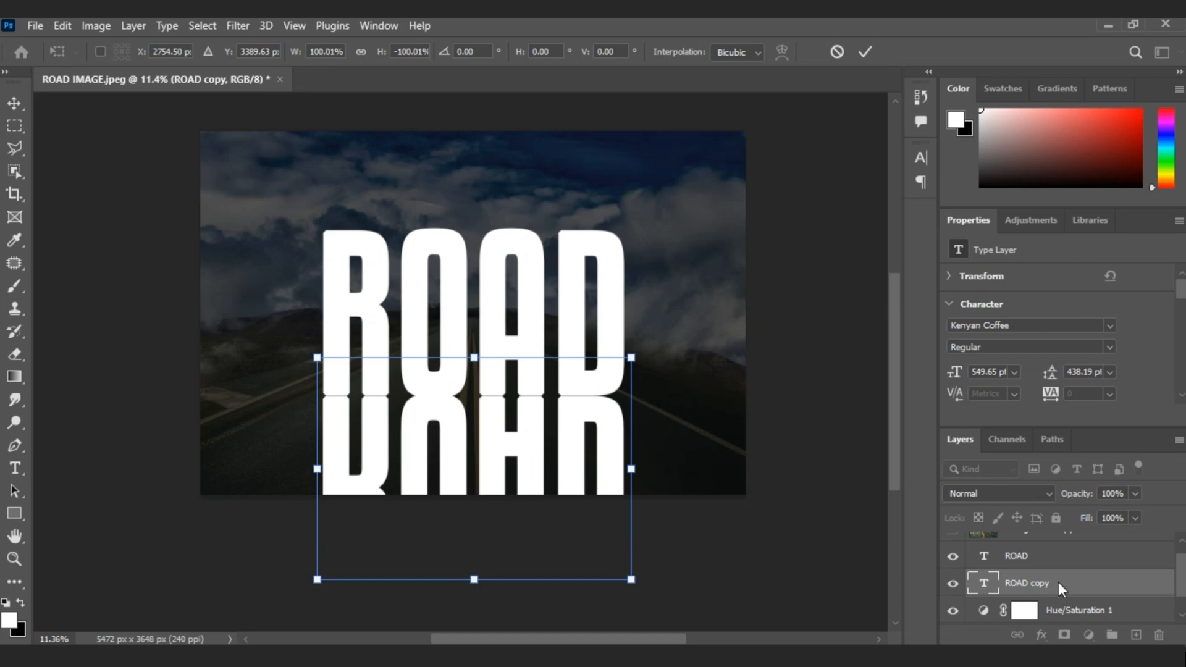
key(Return)
Rasterize the type of both the ROAD and ROAD copy layers
click(1050, 557)
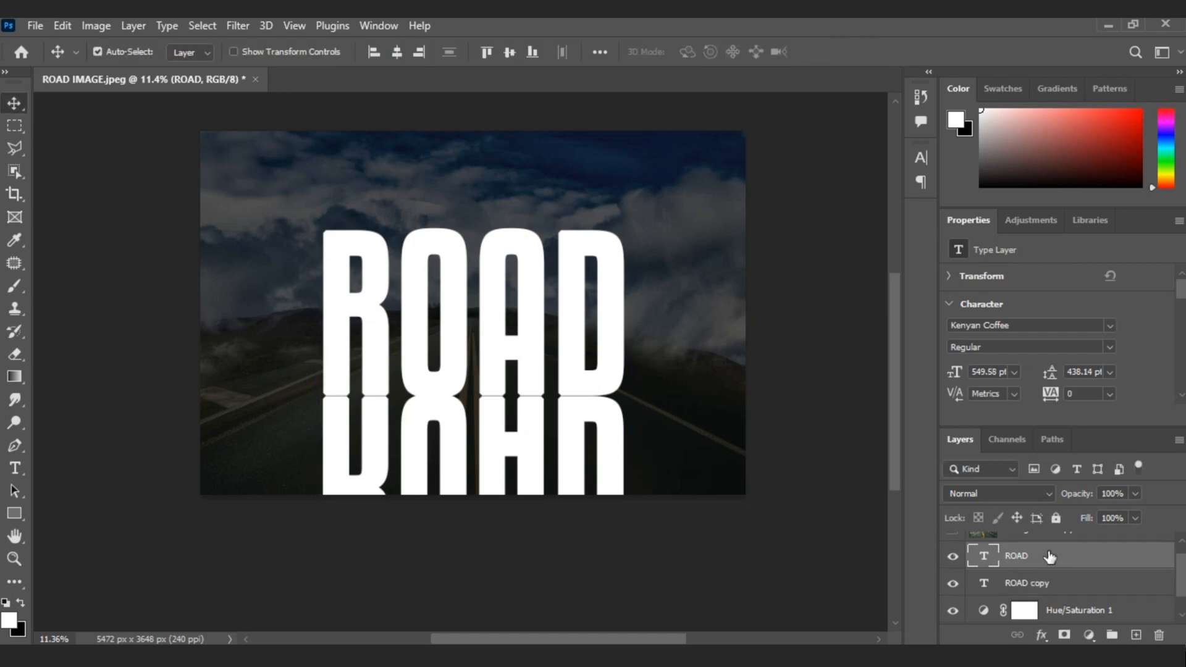
right_click(1050, 557)
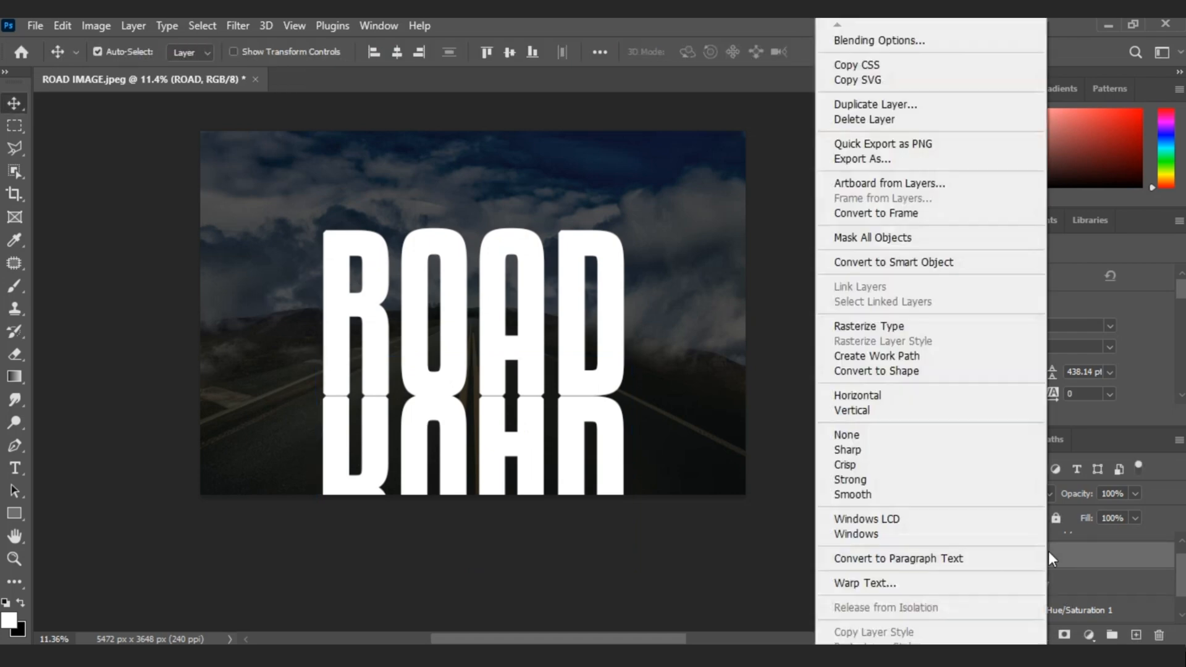
click(929, 331)
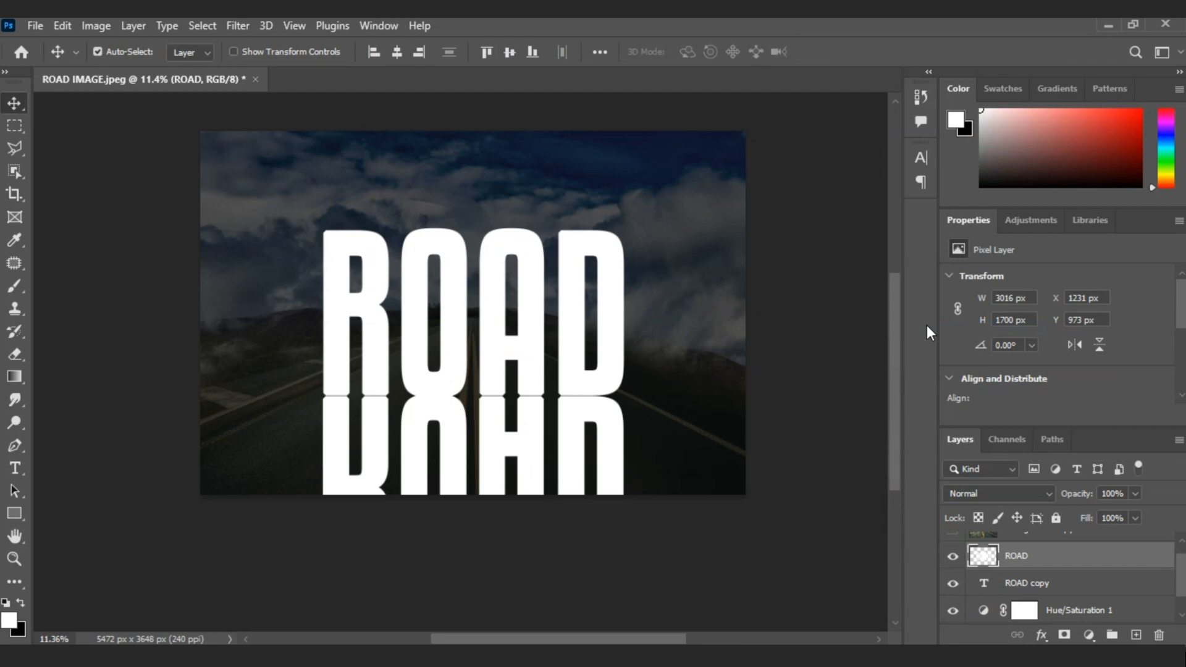
click(1065, 583)
right_click(1065, 583)
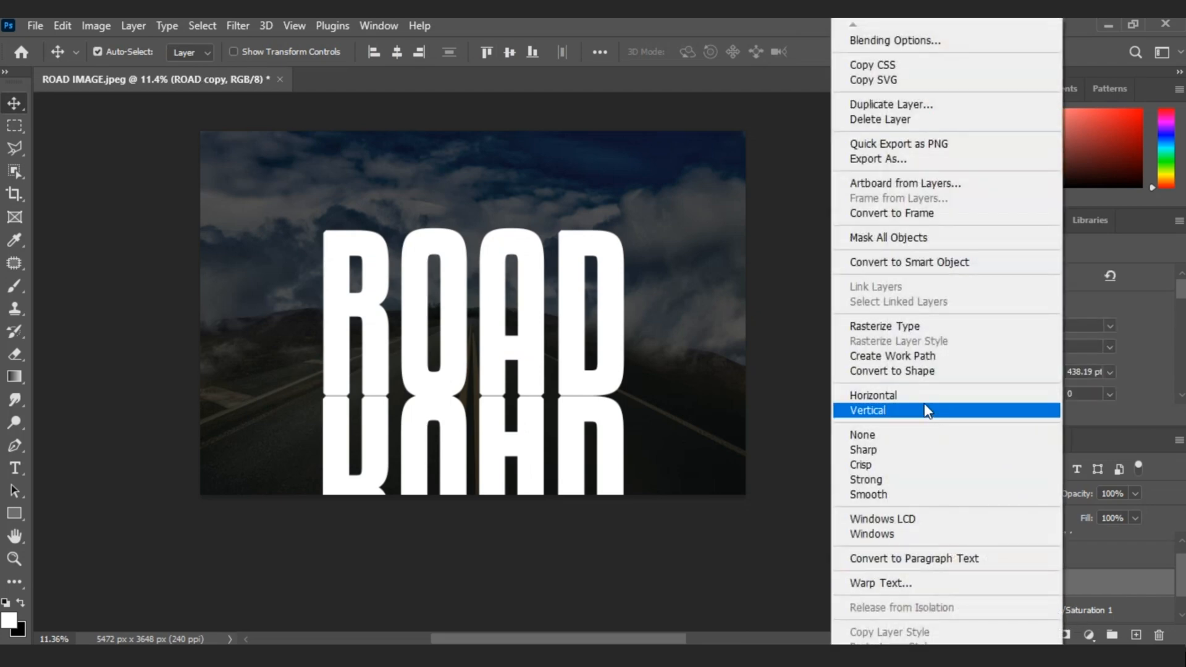
click(903, 322)
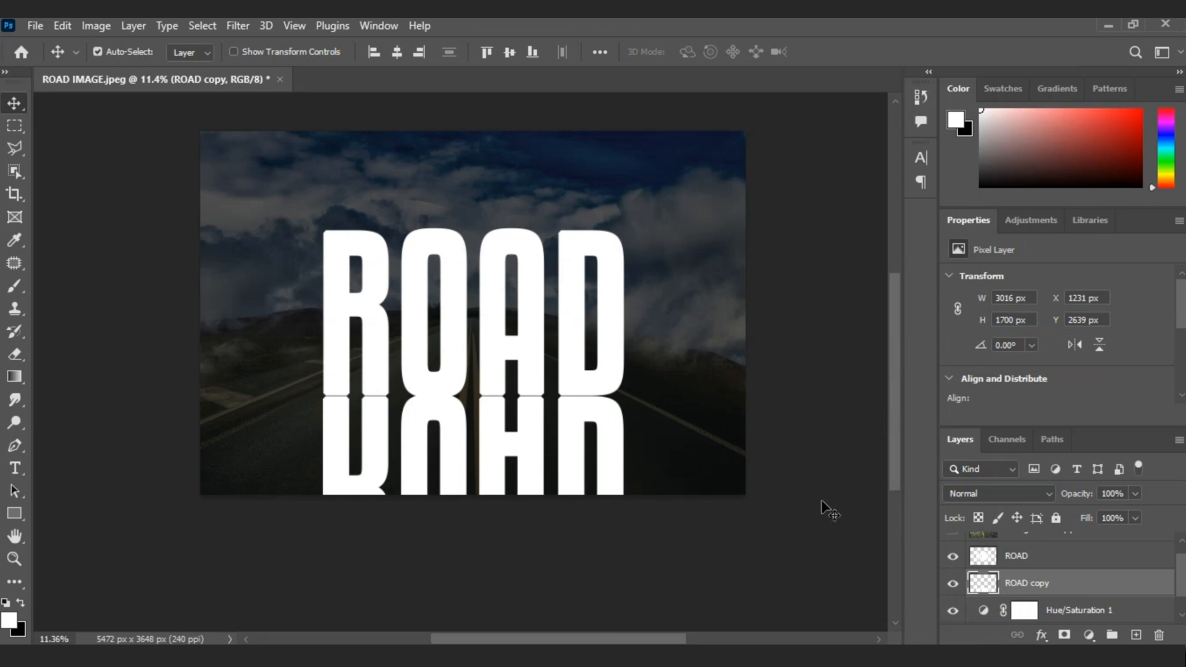
Apply a Perspective transform to the ROAD copy layer, spreading its lower edge symmetrically to a width of about 283%
key(ctrl+t)
right_click(520, 437)
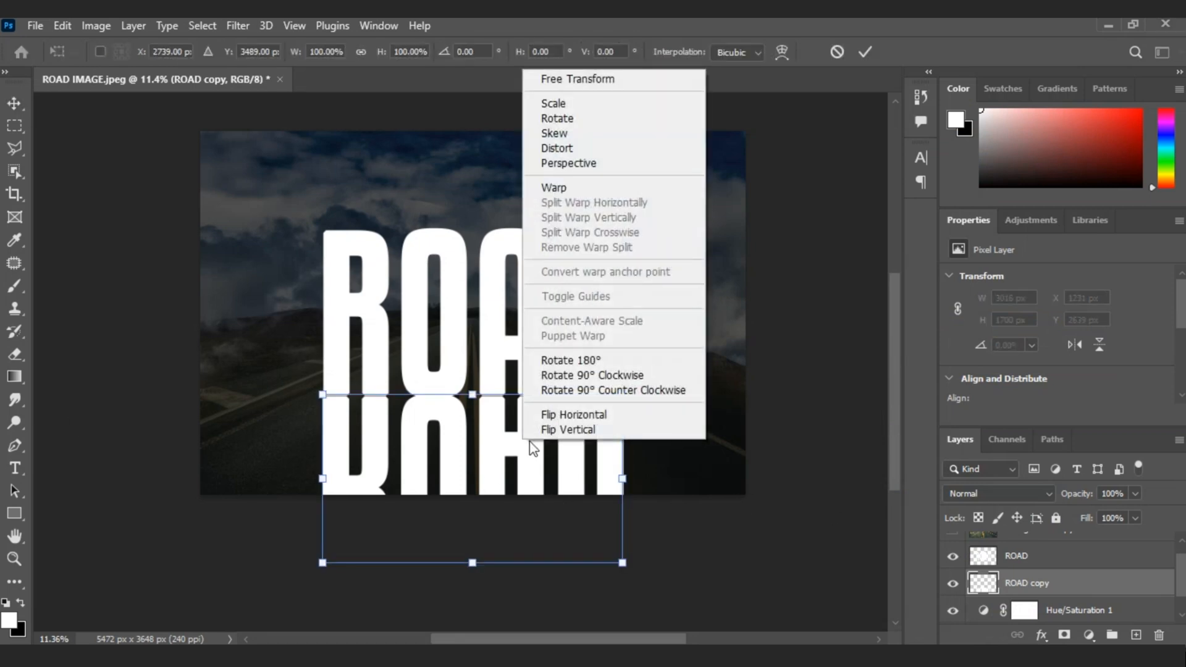
click(595, 164)
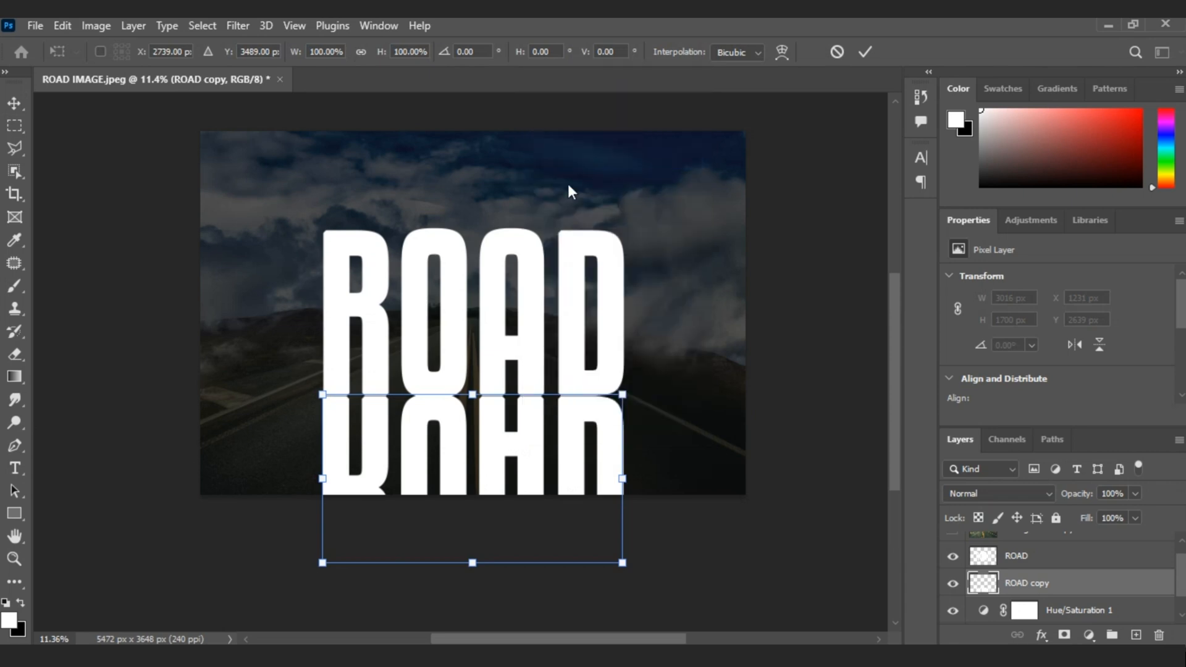
scroll(494, 341, down, 2)
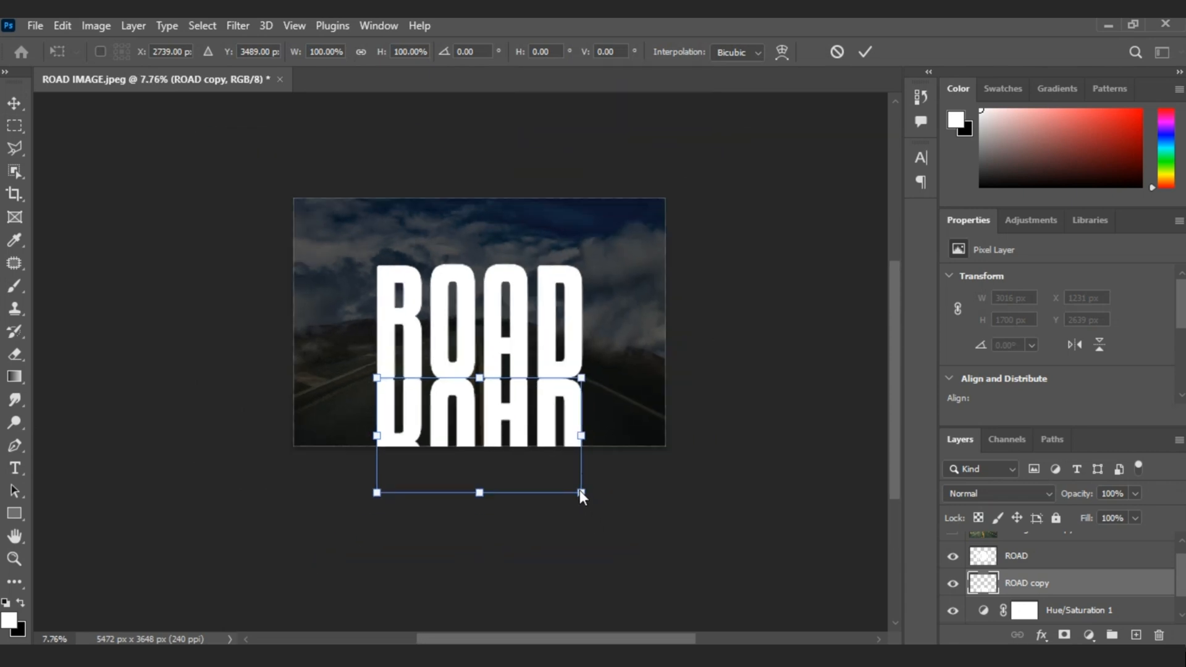
drag(582, 494, 769, 355)
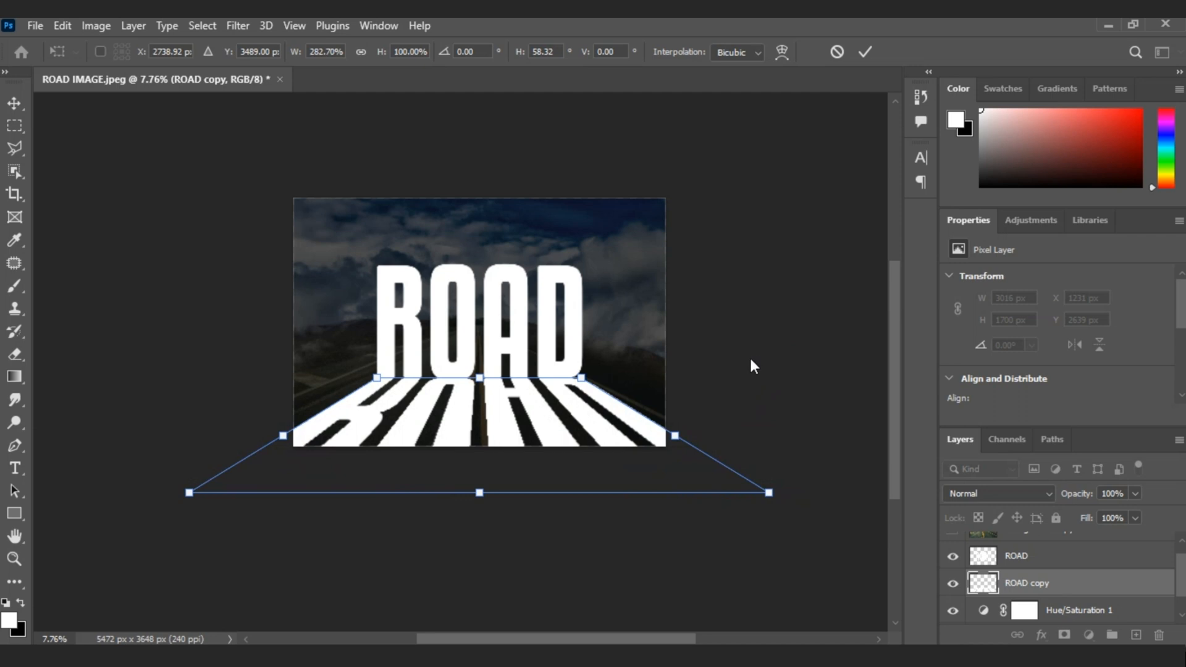
click(864, 52)
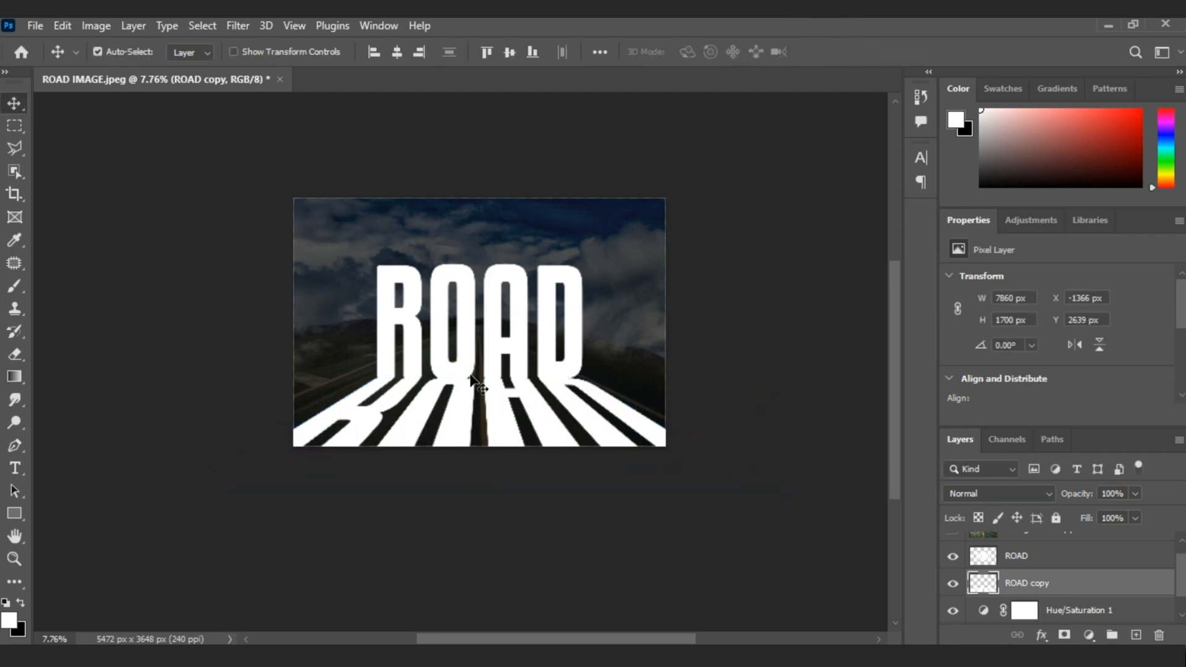
Hide the ROAD copy layer, and make the Background copy layer visible as a clipping mask on the ROAD layer
scroll(502, 276, up, 1)
click(952, 583)
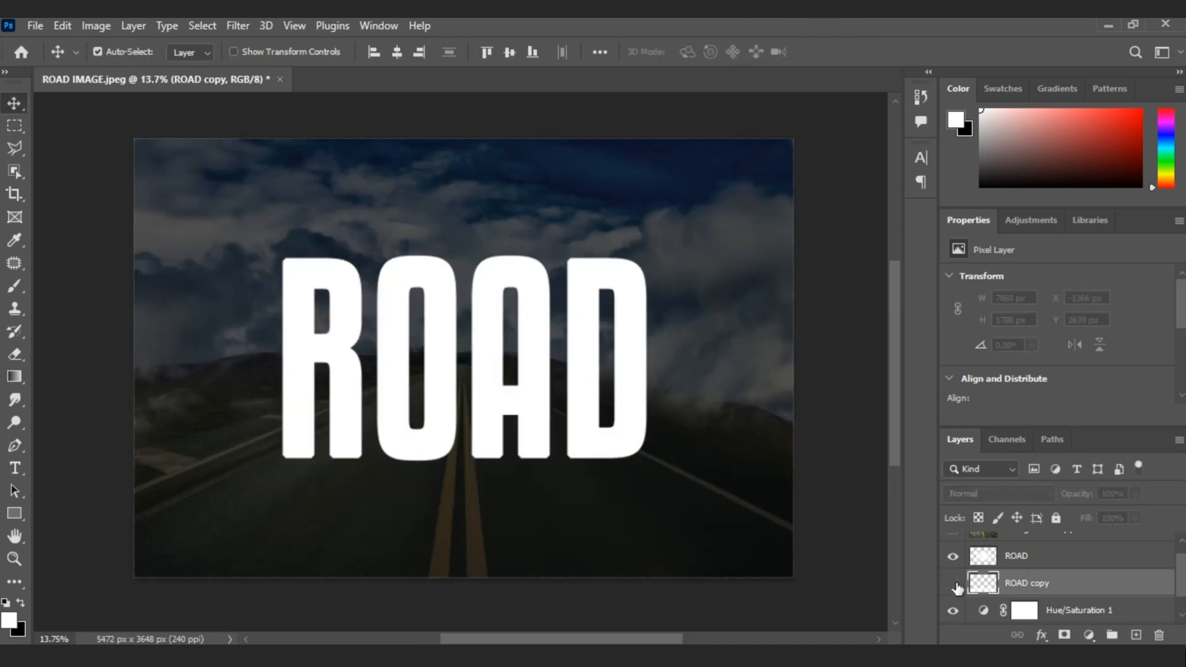
scroll(1046, 576, up, 1)
click(1044, 550)
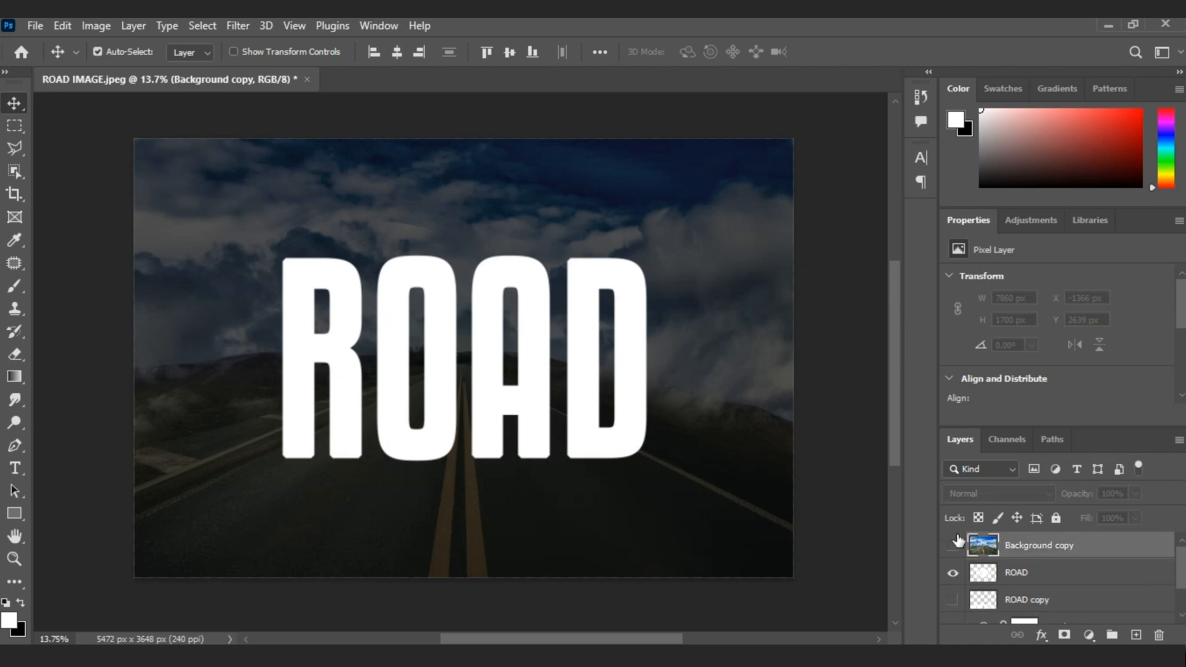
click(953, 545)
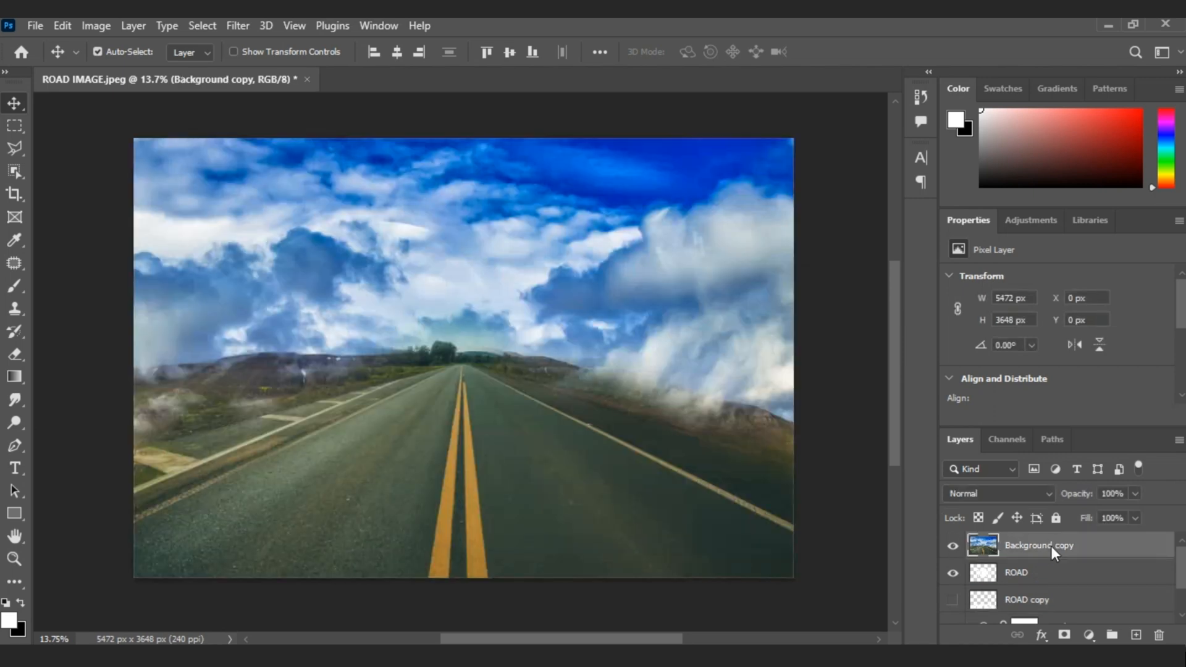
right_click(1047, 546)
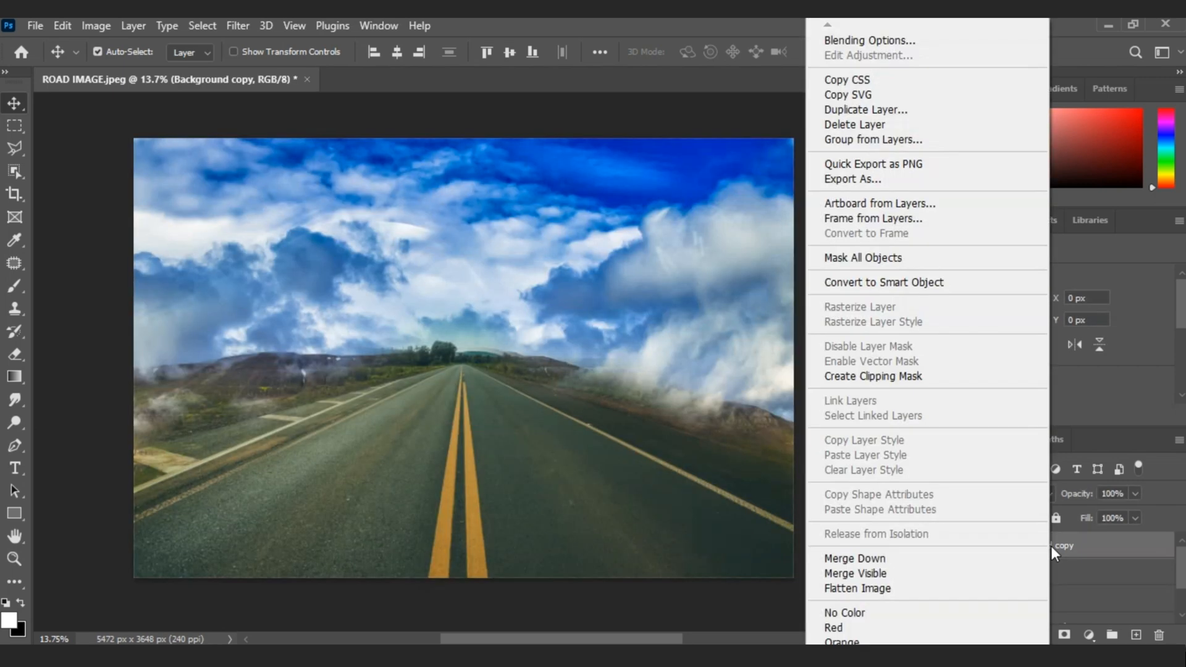
click(955, 378)
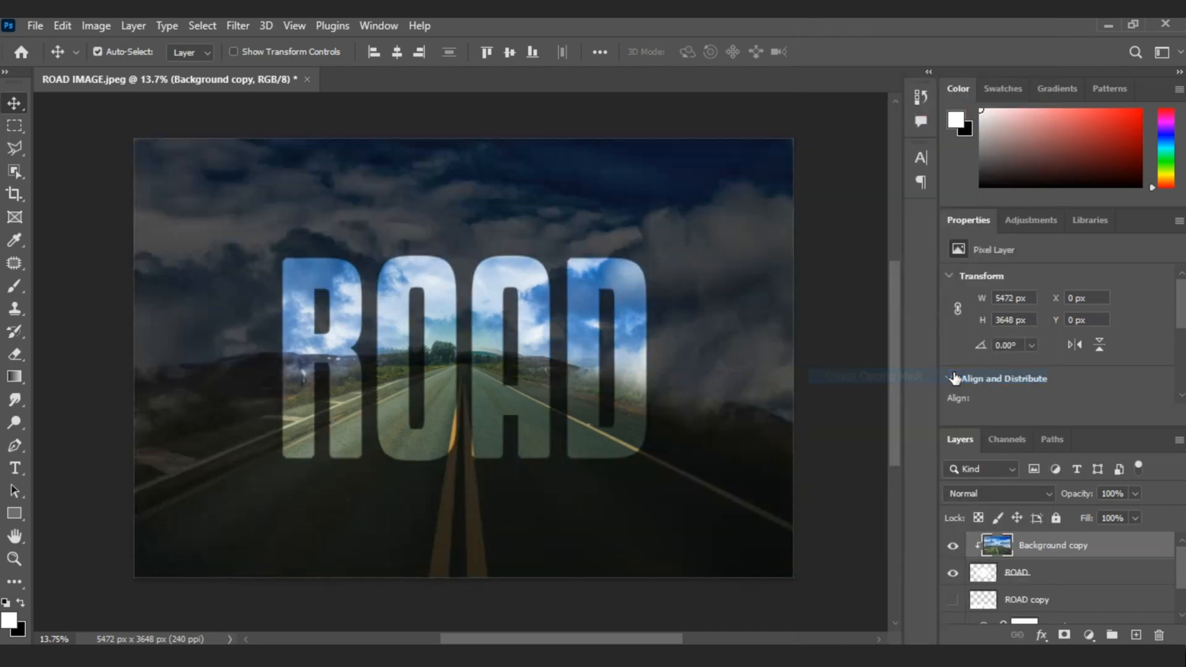
Add a white Stroke layer style to the ROAD layer with size 3 px and position Outside
click(1019, 580)
click(1042, 635)
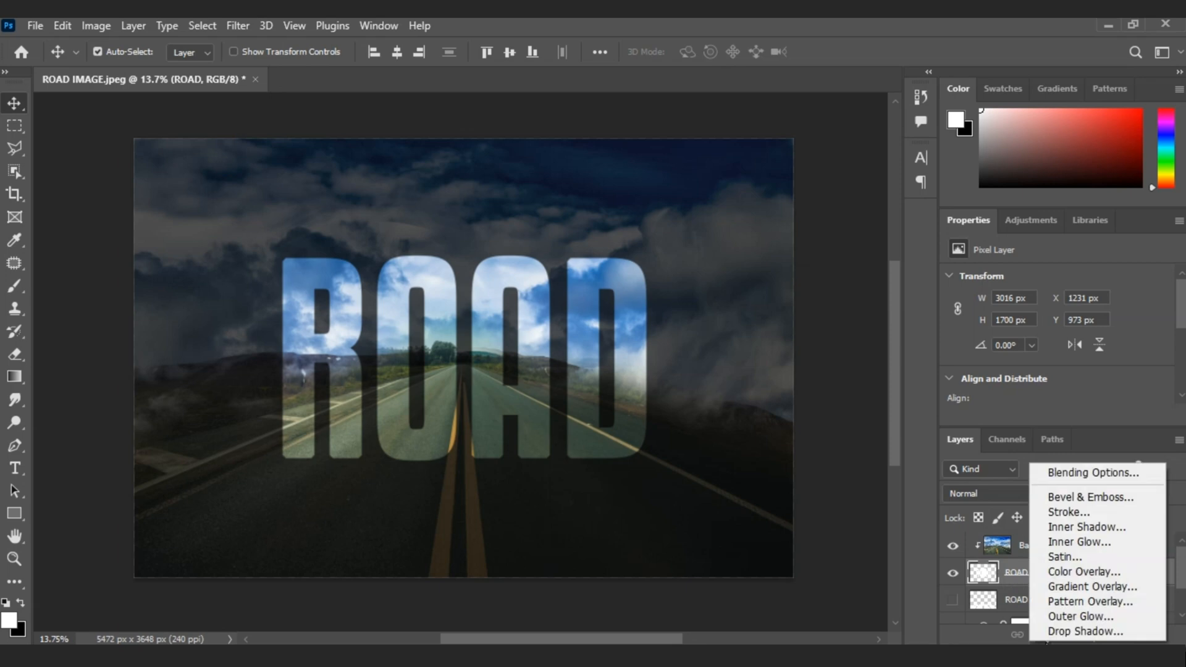
click(1086, 480)
drag(654, 46, 702, 41)
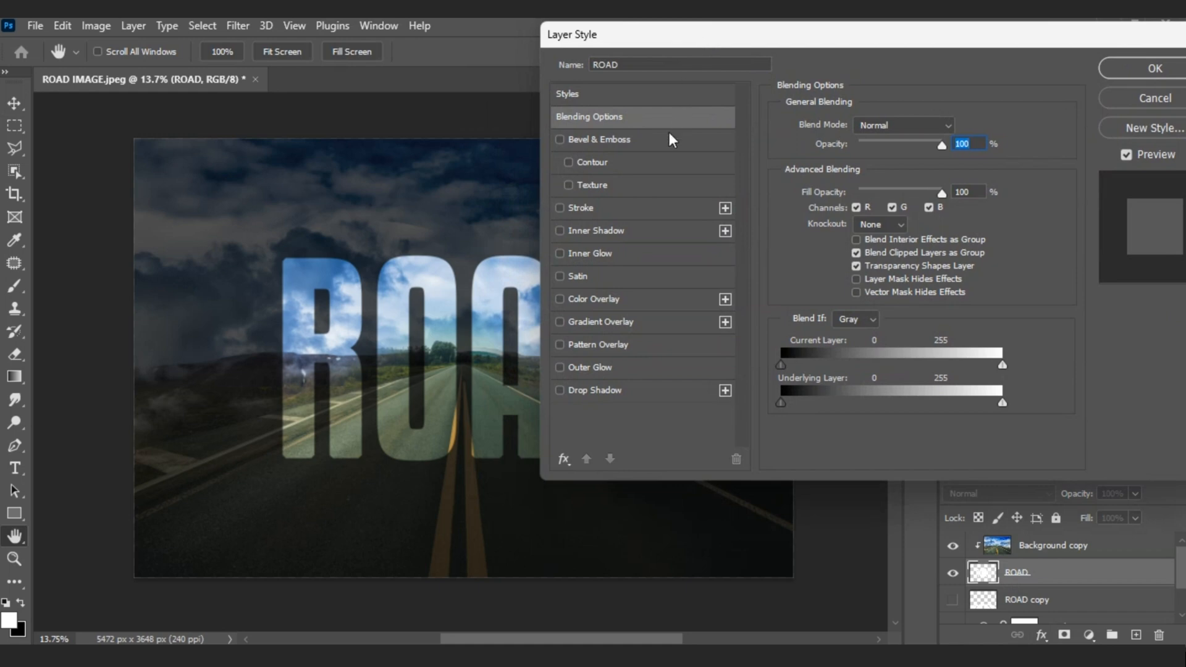
click(640, 210)
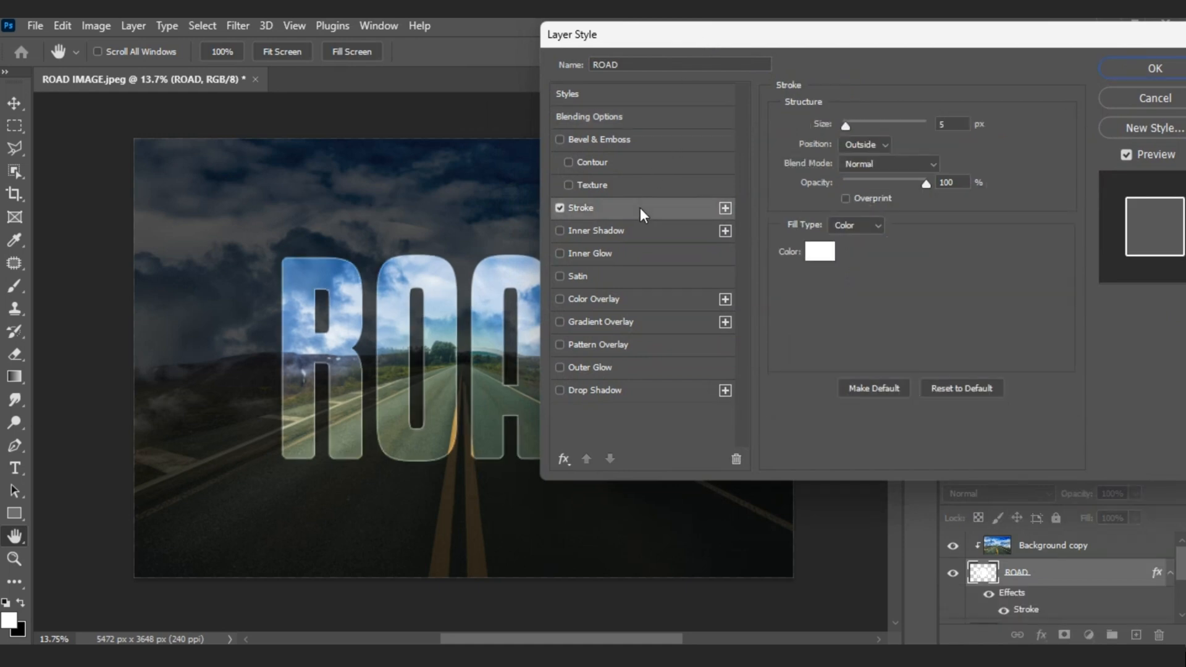
click(880, 143)
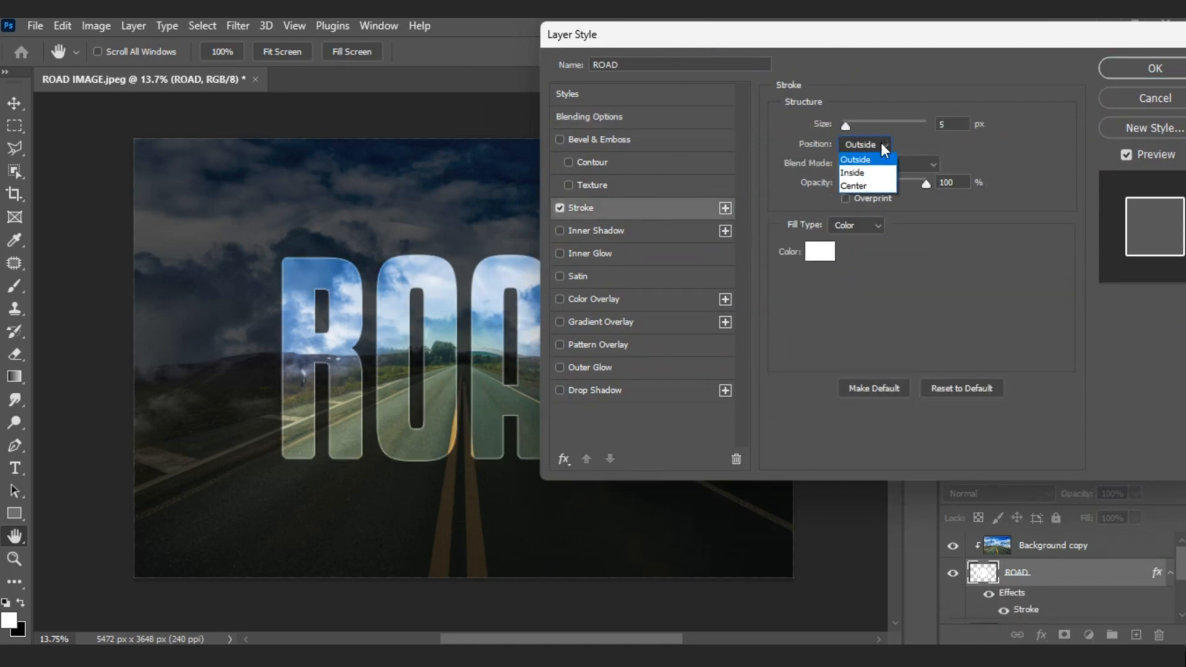
click(910, 145)
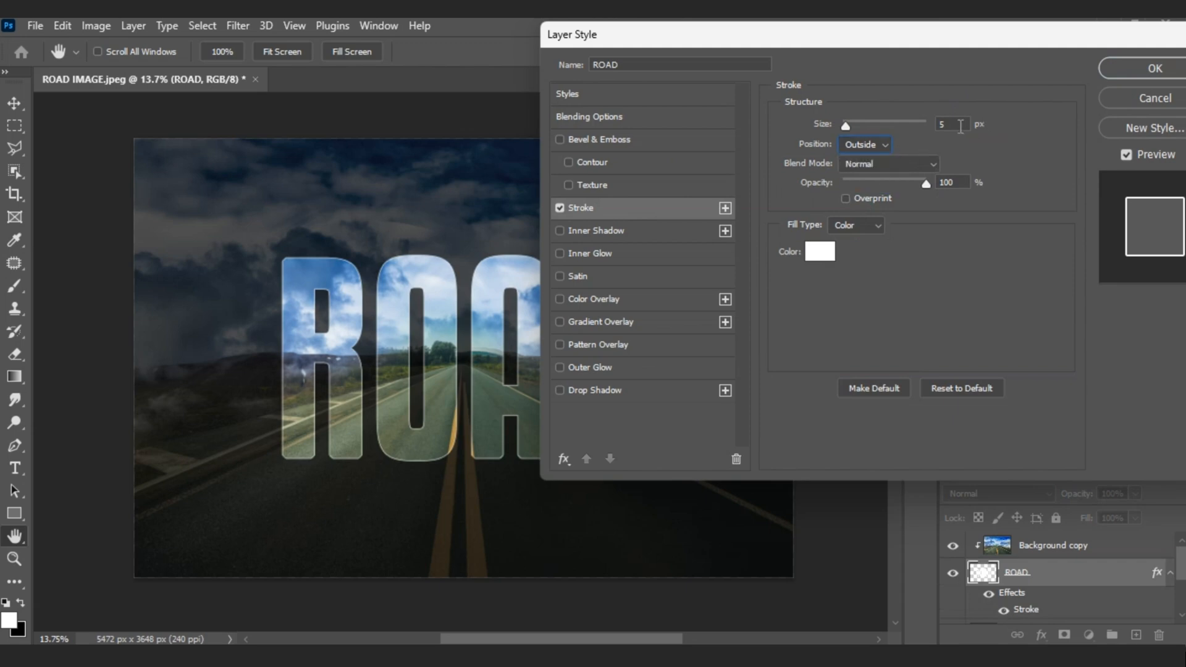
double_click(958, 126)
text(3)
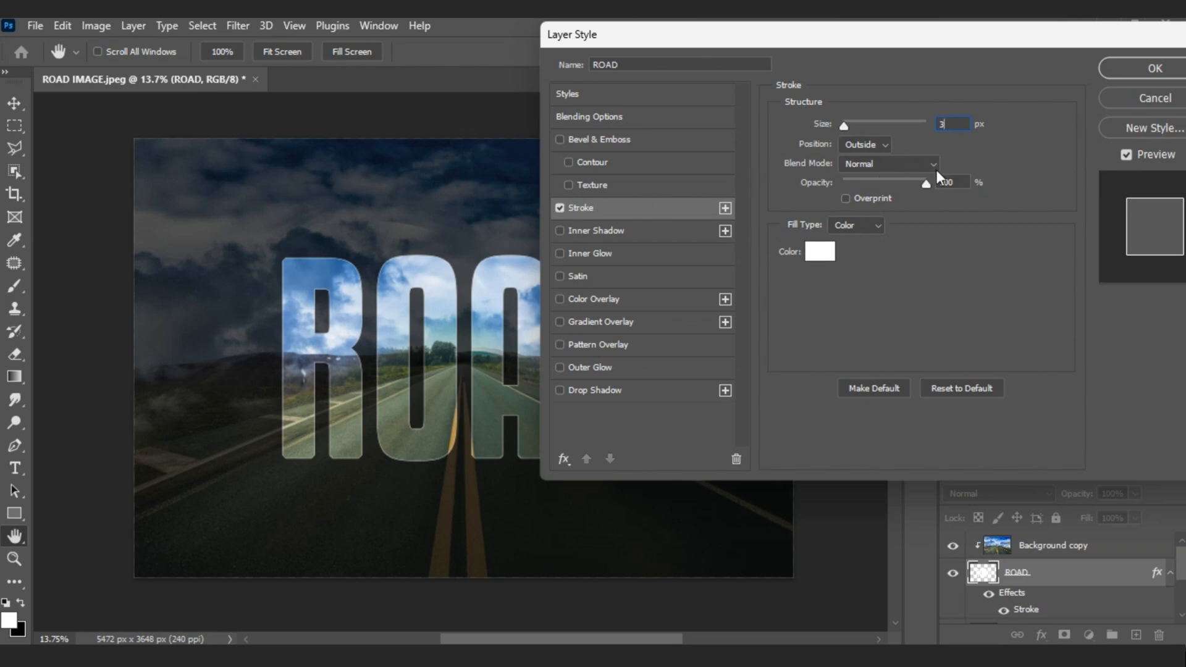
Add an Inner Glow to the ROAD layer with blend mode Overlay, opacity 64%, size 65 px and range 50%
click(622, 252)
click(908, 126)
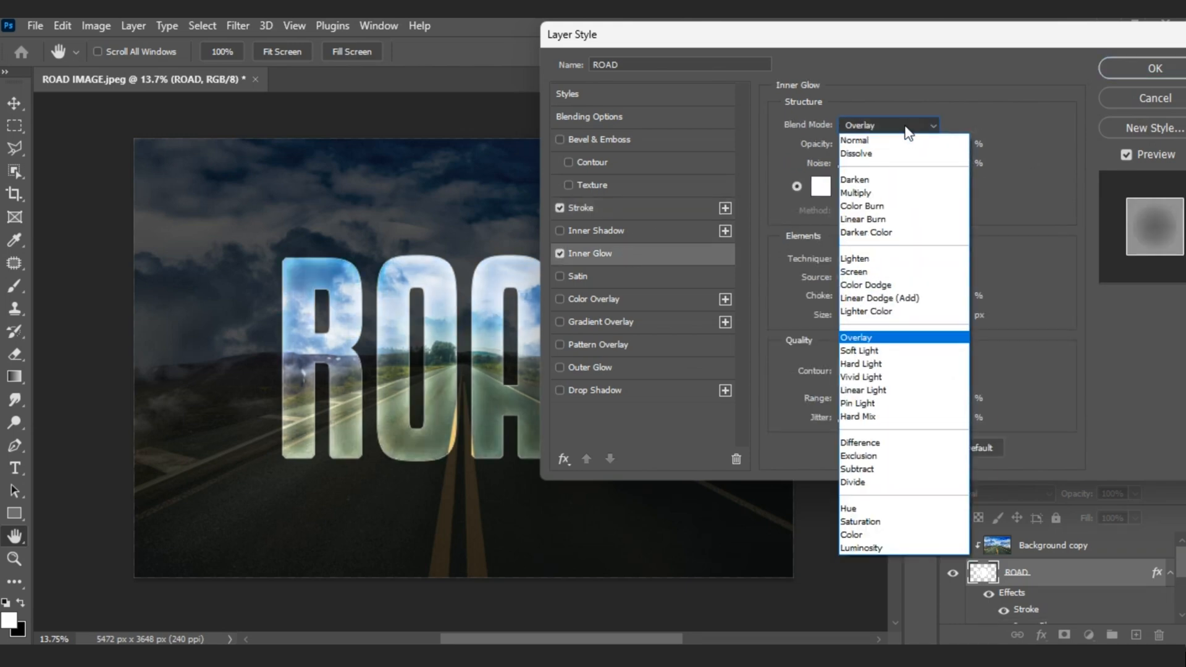
click(937, 337)
mouse_move(898, 144)
mouse_down()
mouse_move(868, 152)
mouse_move(887, 153)
mouse_up()
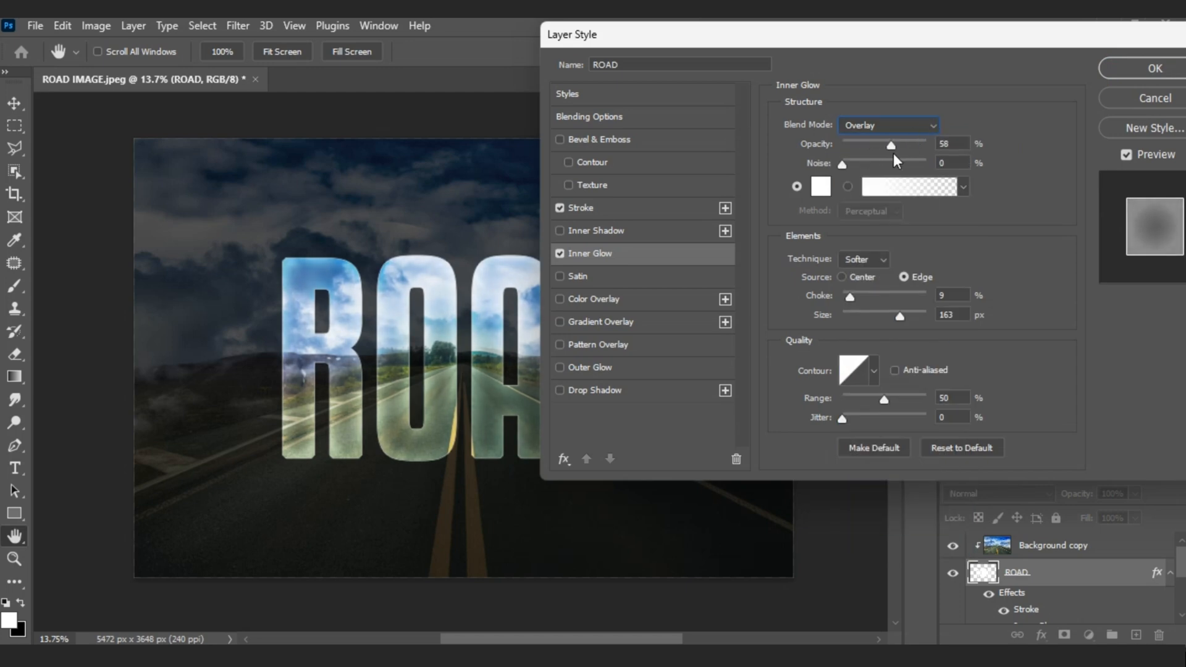
drag(897, 153, 897, 153)
click(950, 296)
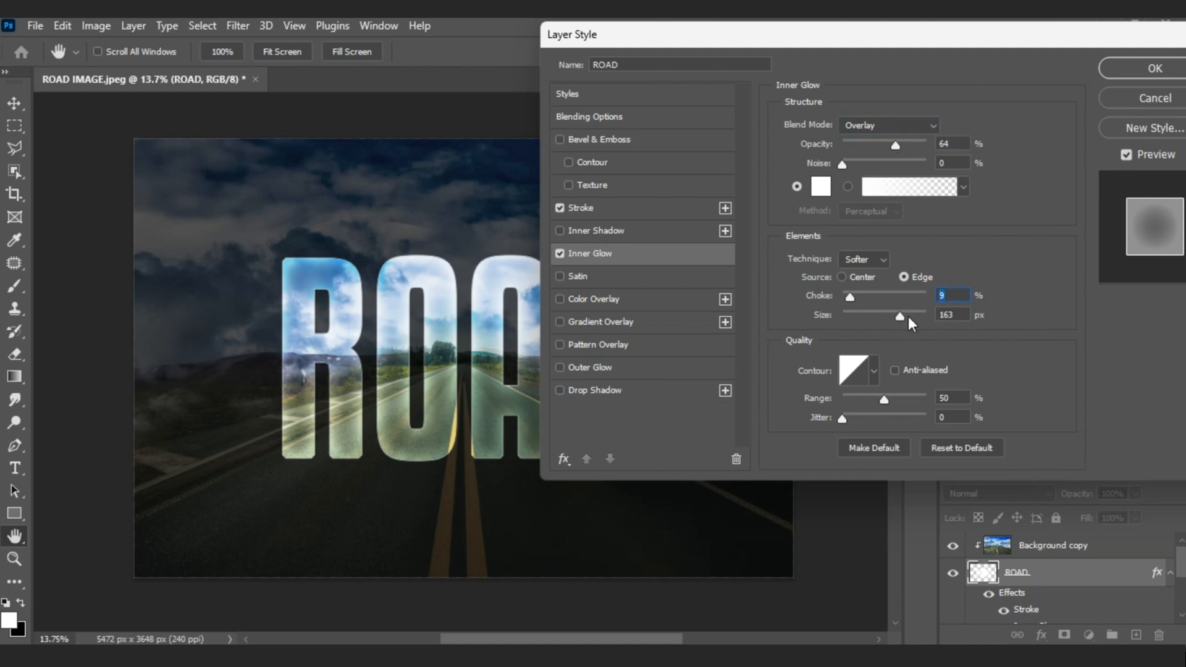
click(957, 316)
text(63)
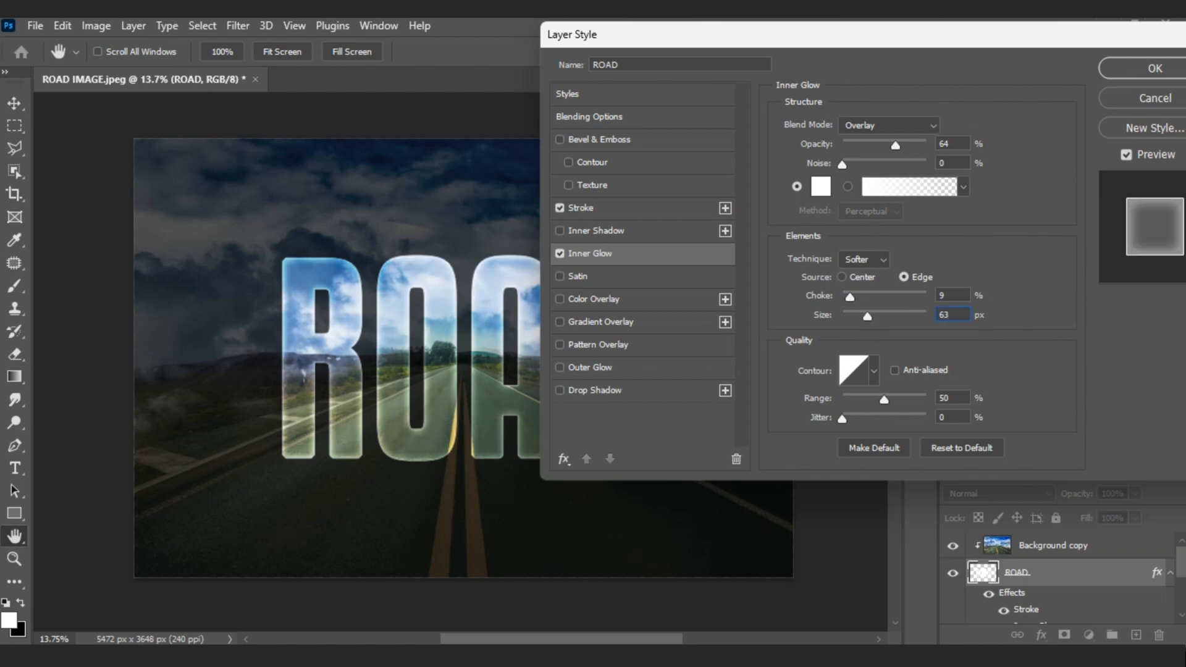
key(BackSpace)
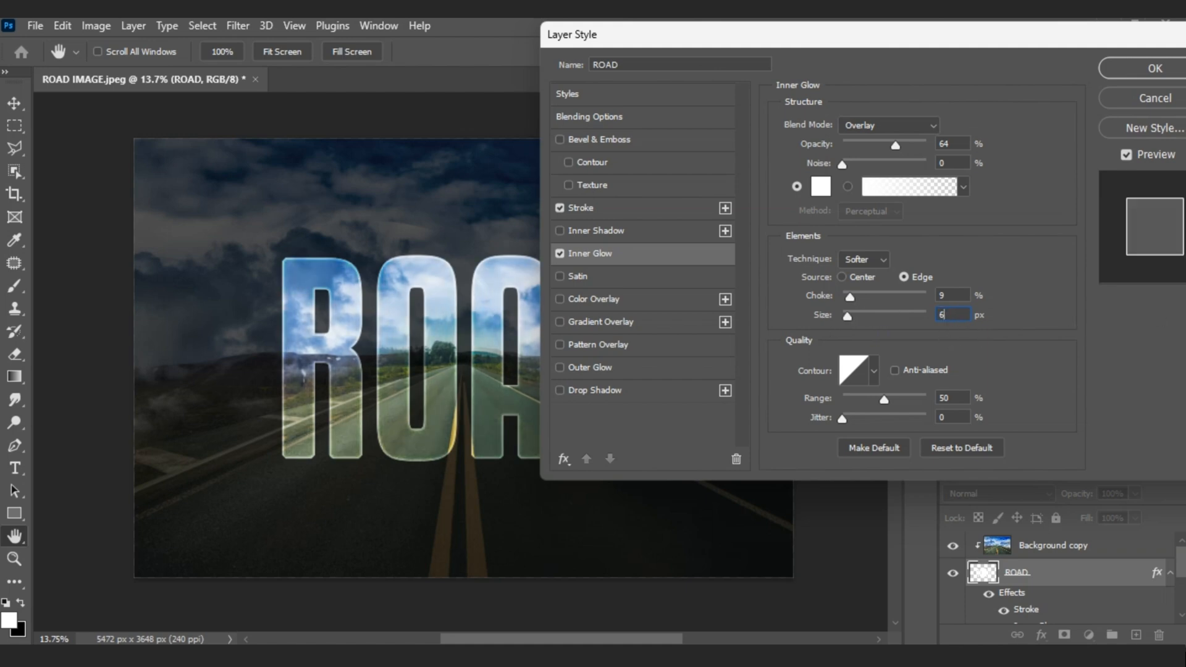
text(5)
drag(960, 401, 898, 417)
text(50)
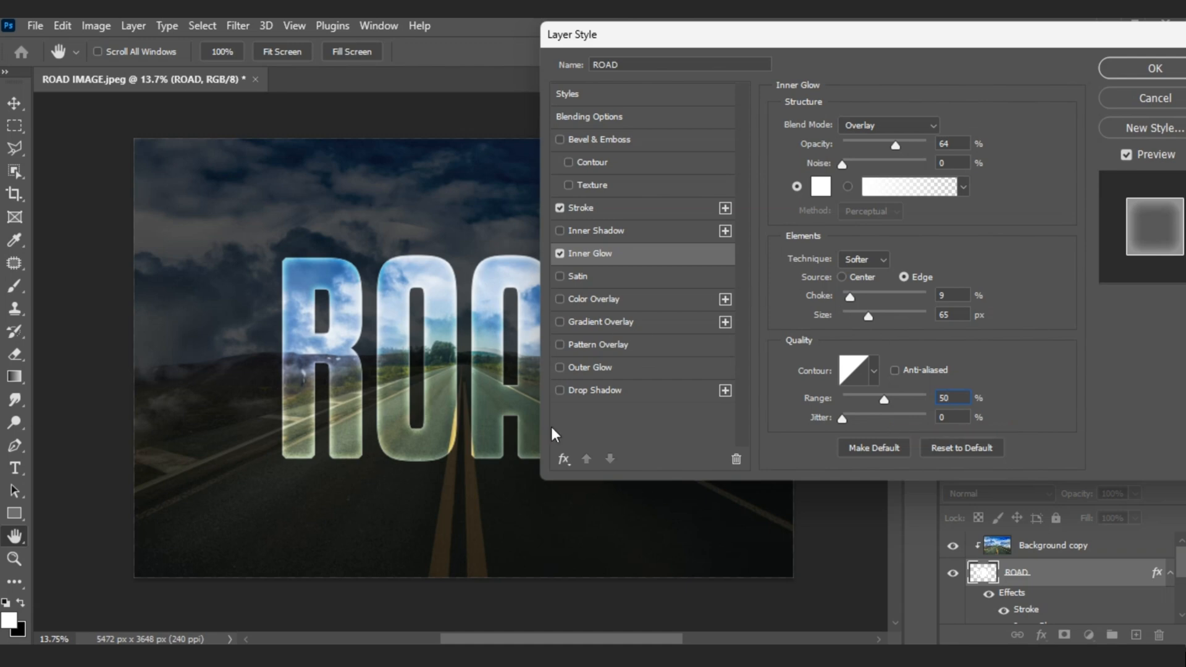
Add a white Outer Glow to the ROAD layer with opacity 100% and size 68 px, and apply the layer styles
click(617, 366)
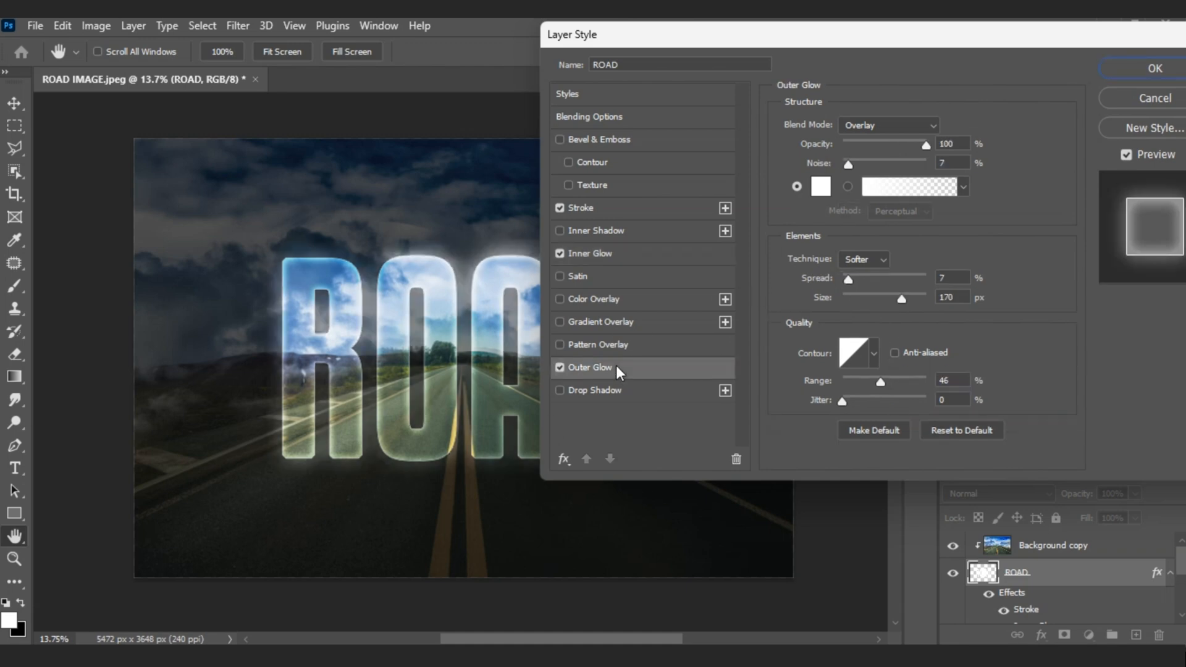
drag(929, 147, 906, 153)
drag(919, 146, 926, 146)
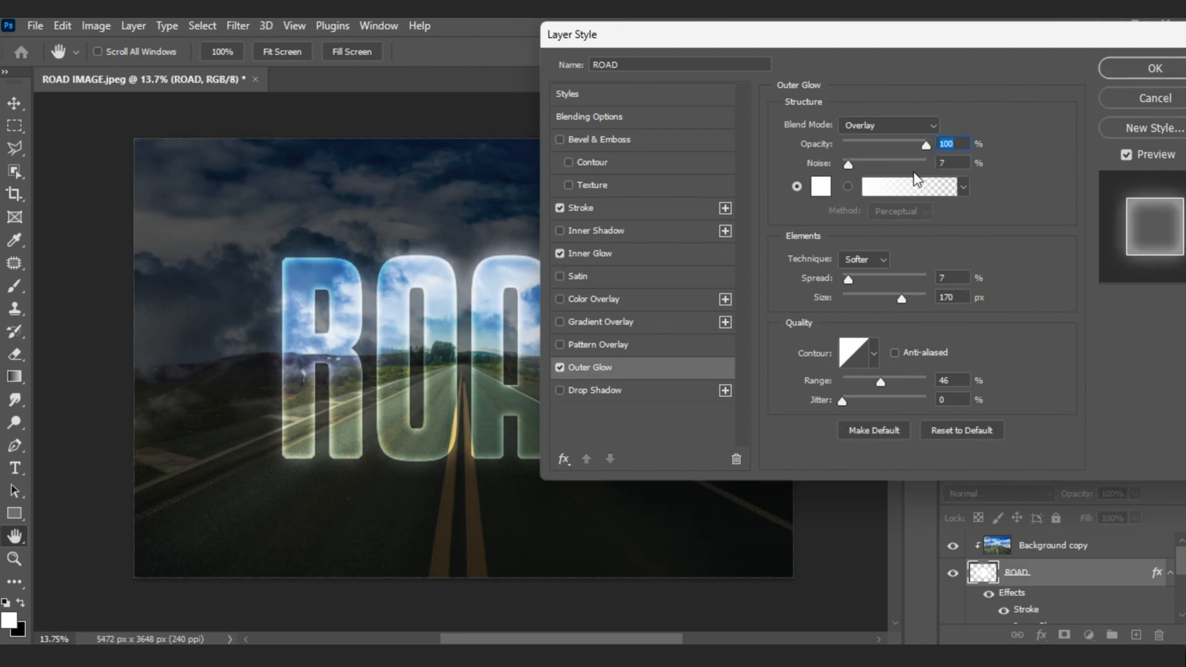
click(820, 187)
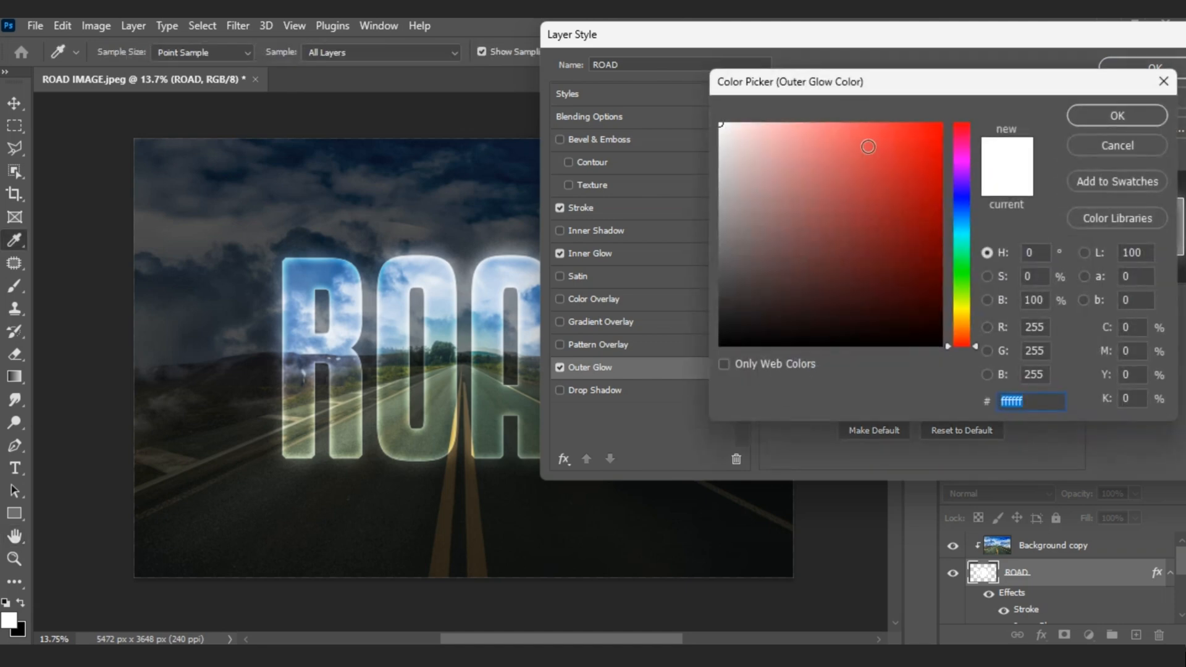
click(1110, 117)
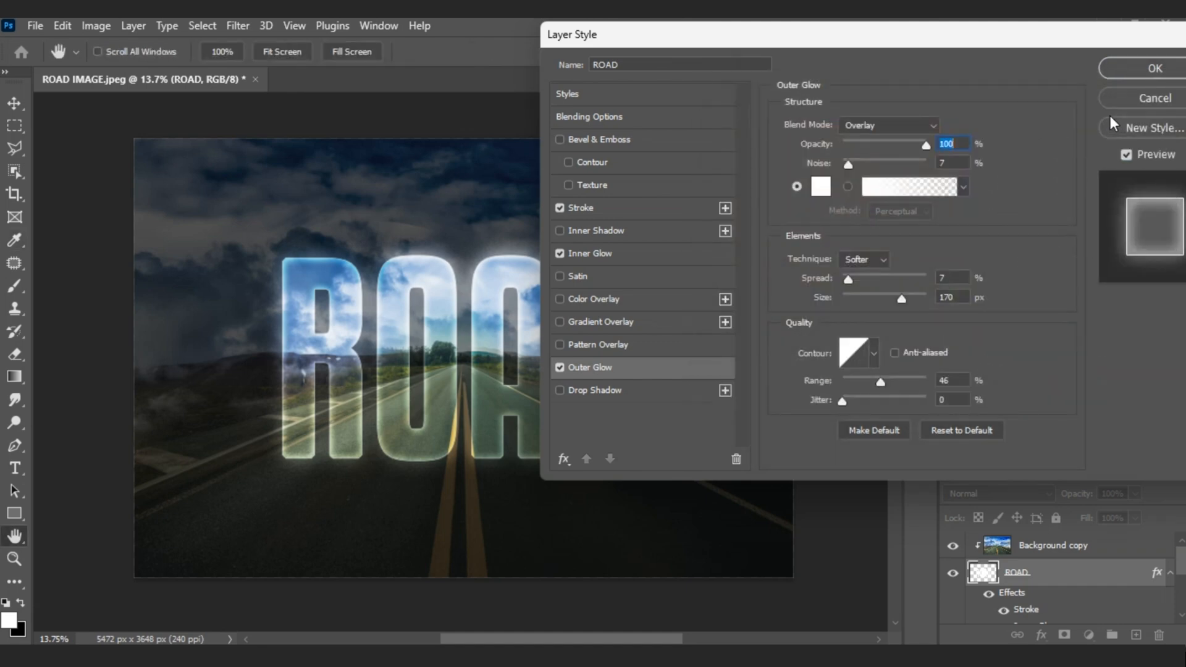
click(956, 276)
key(Tab)
text(689)
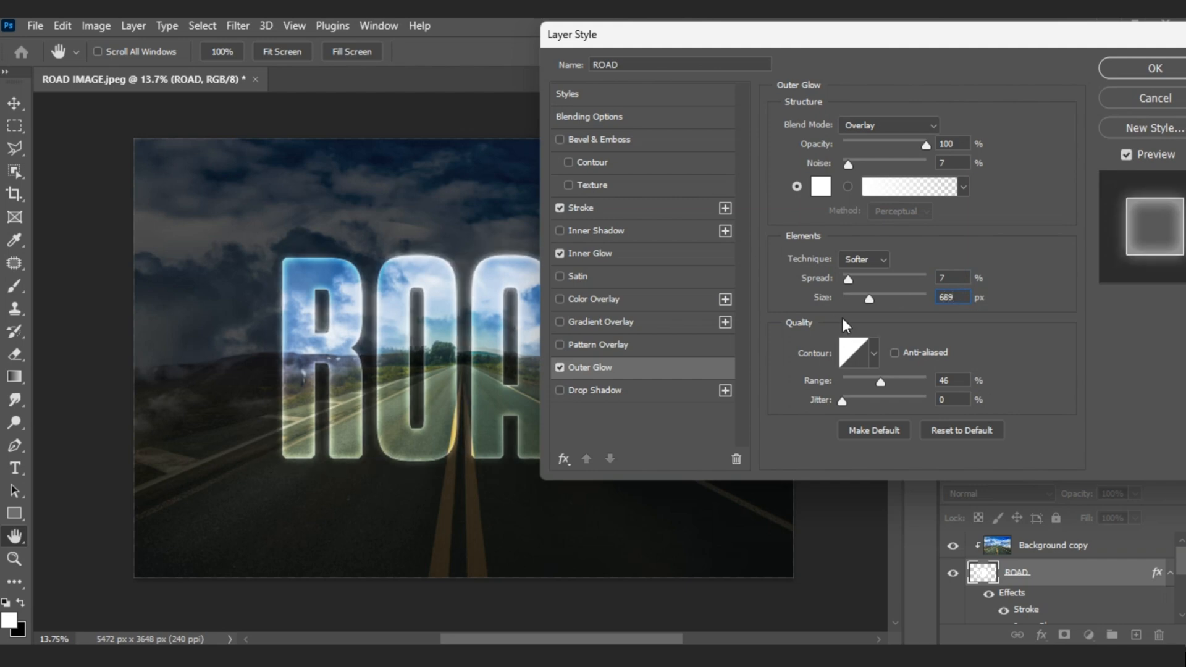
key(BackSpace)
click(951, 379)
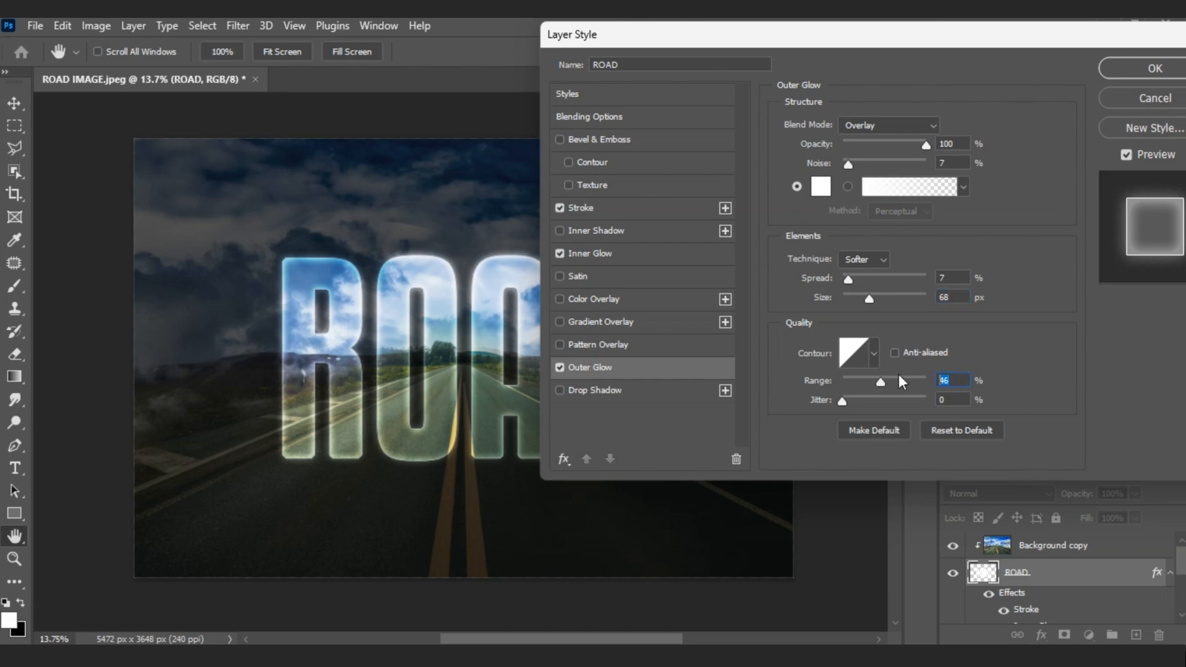
click(1136, 69)
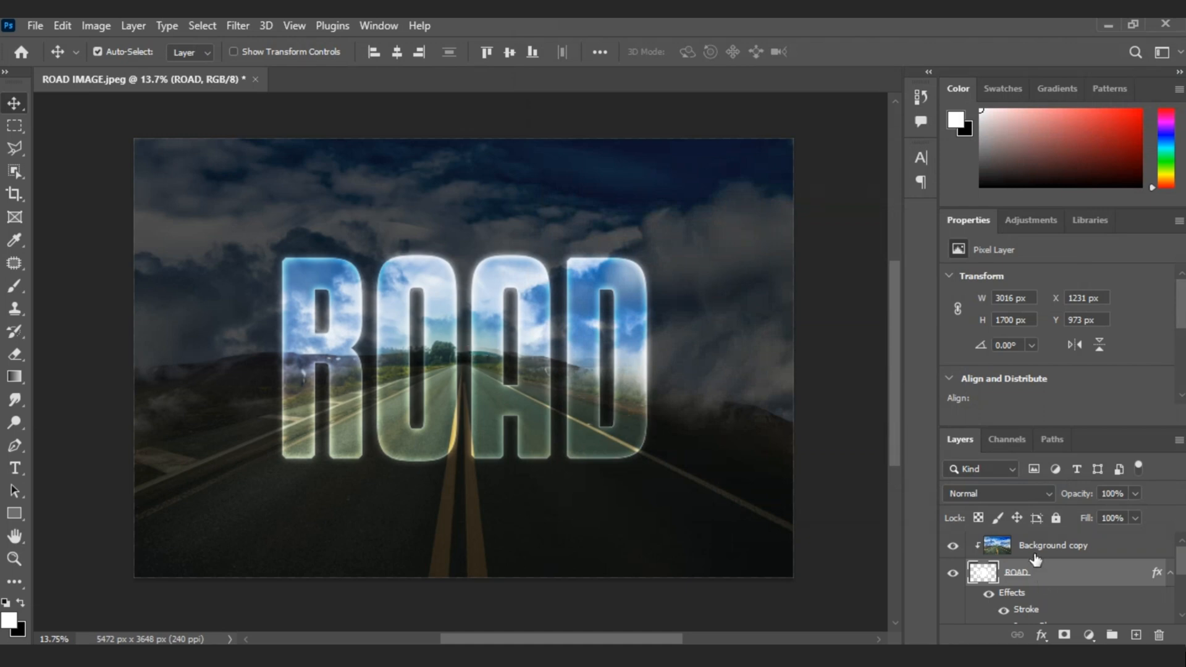
Collapse the ROAD layer's effects list and make the ROAD copy layer visible again
scroll(1036, 559, down, 3)
scroll(1050, 575, up, 3)
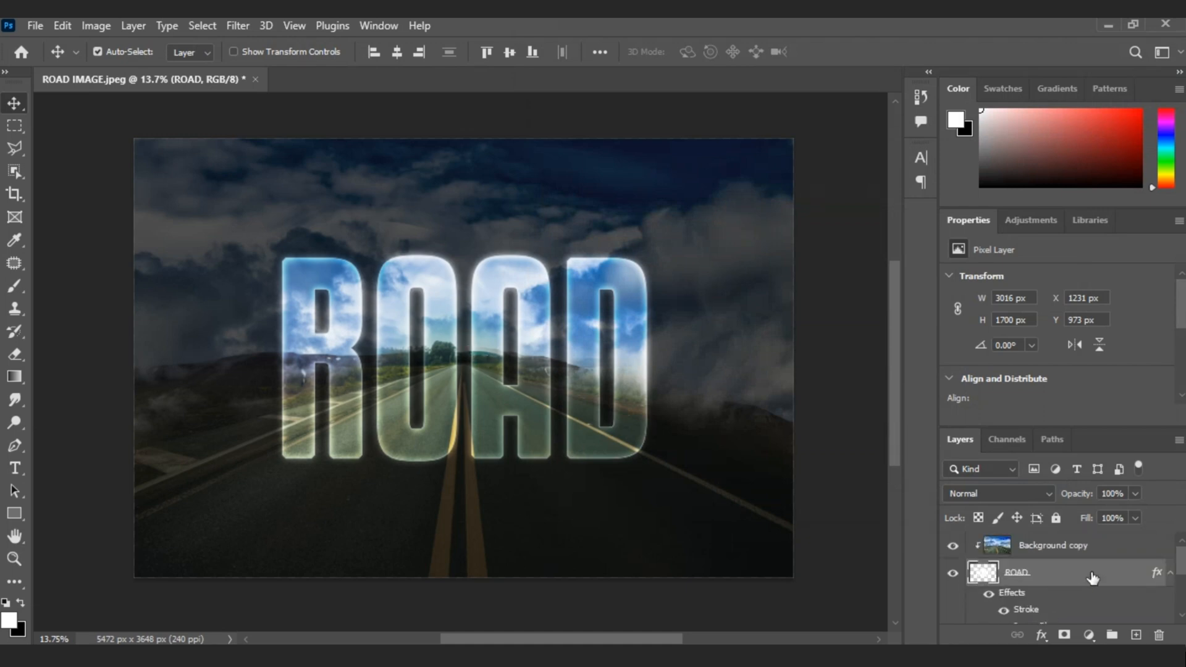
click(1170, 574)
scroll(1062, 586, down, 1)
click(953, 575)
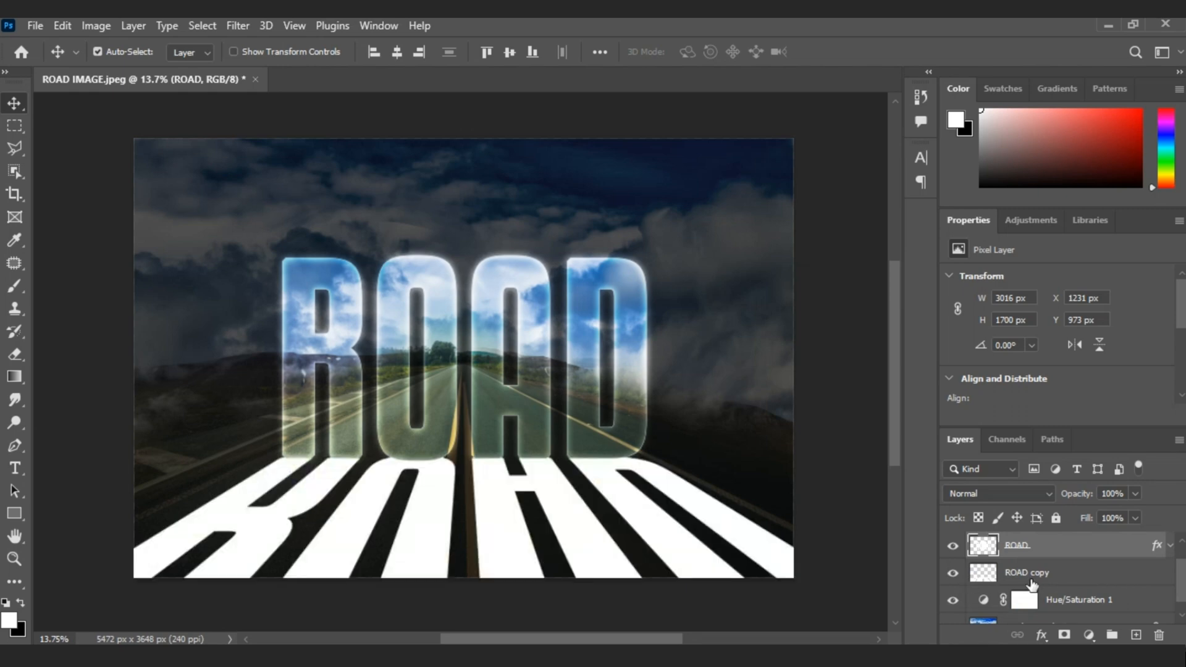
Apply a Gaussian Blur with a 10-pixel radius to the ROAD copy layer
click(1043, 574)
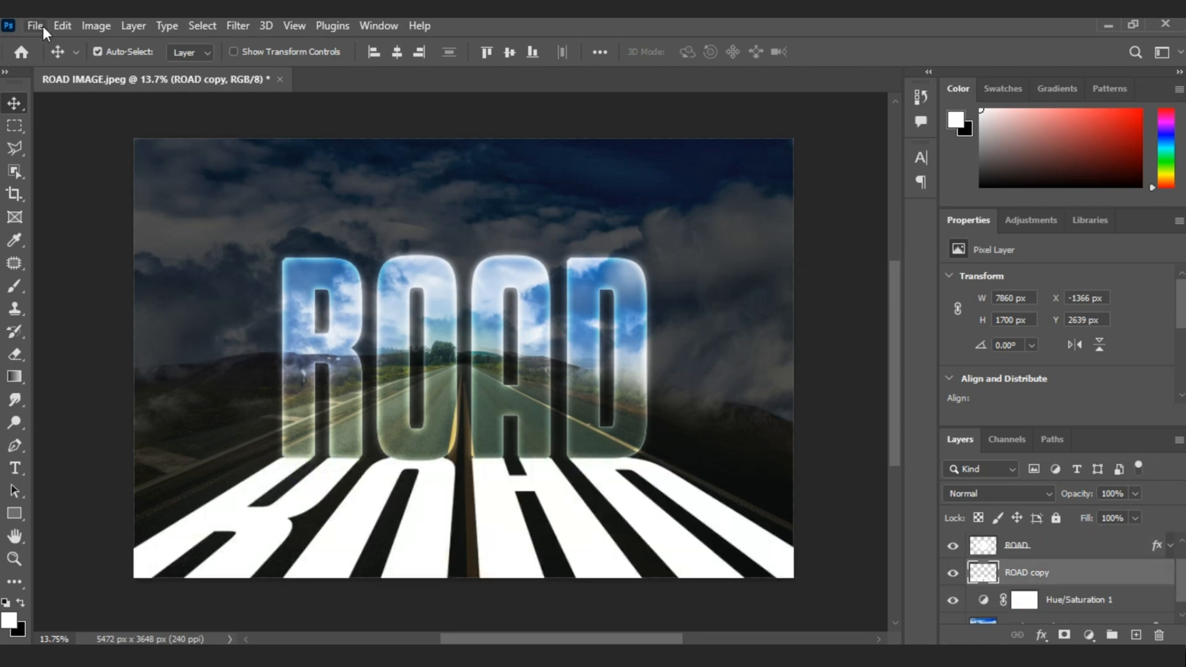
click(231, 26)
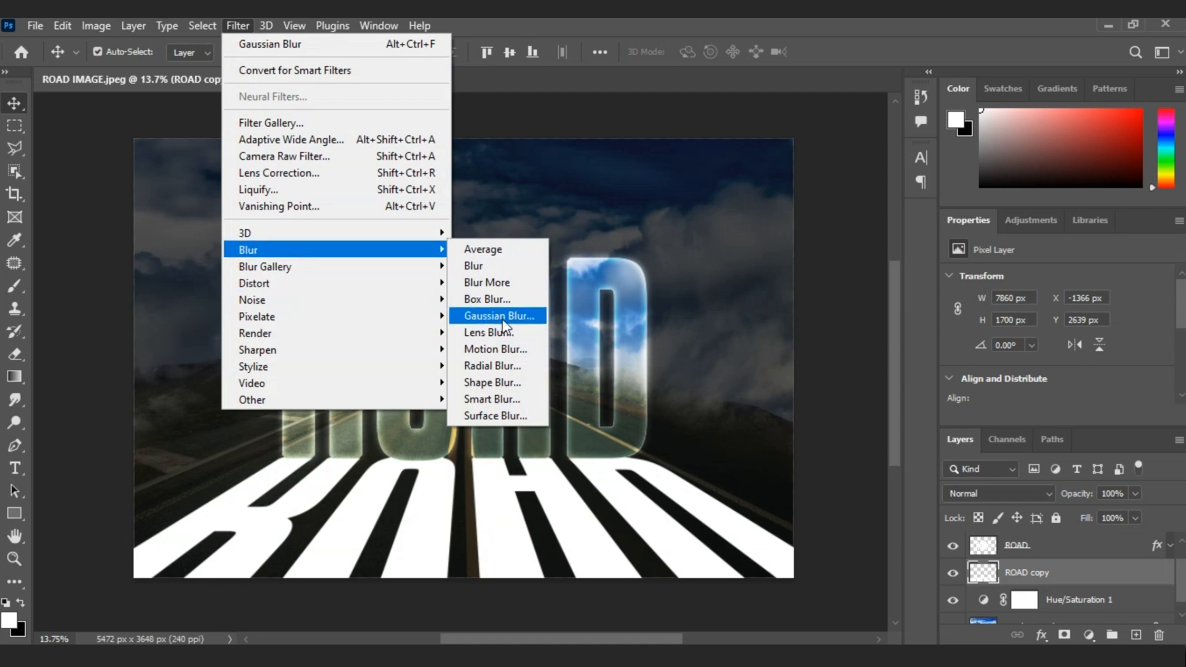
click(499, 316)
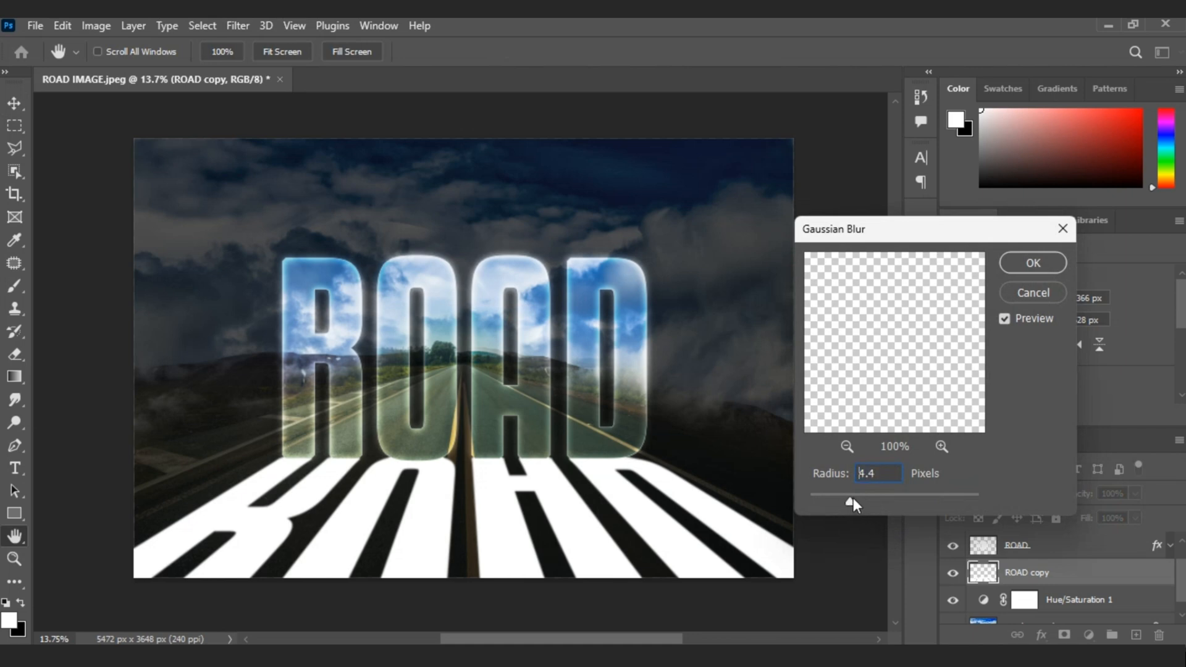
drag(848, 498, 899, 498)
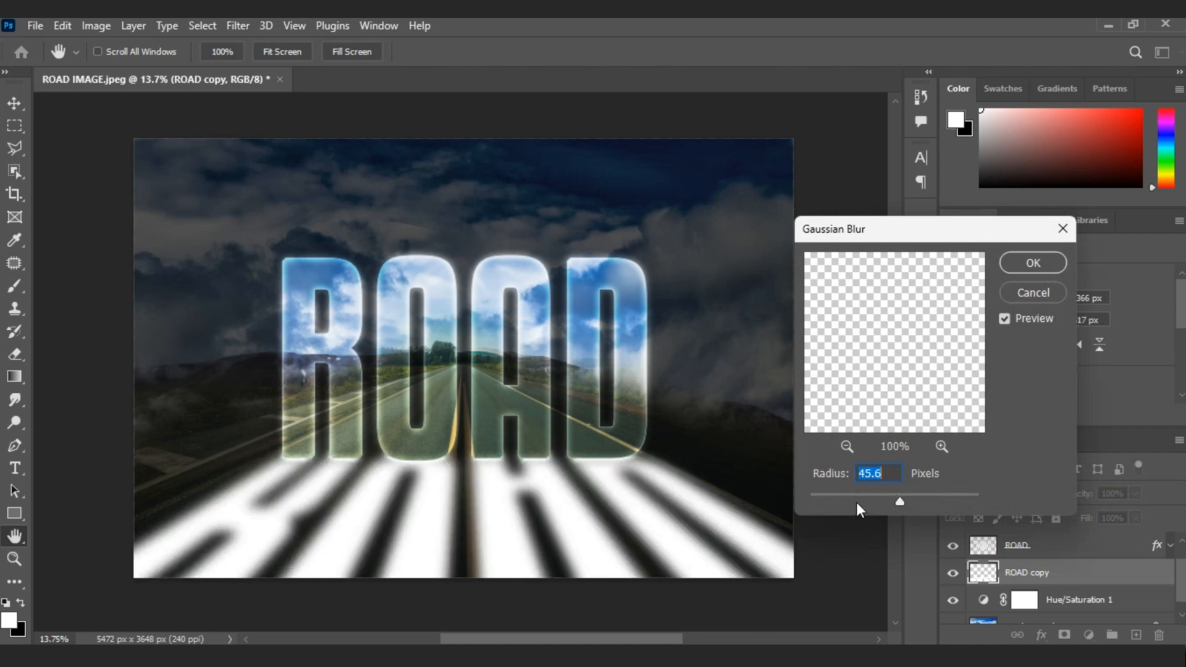
text(5)
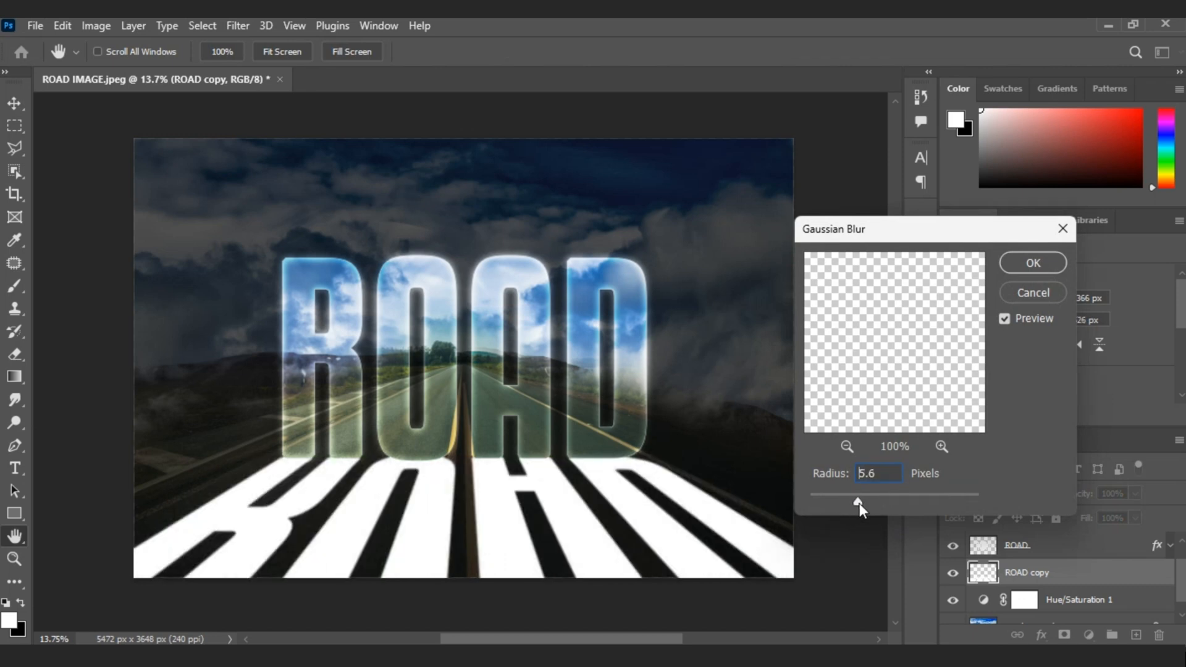
drag(871, 500, 885, 499)
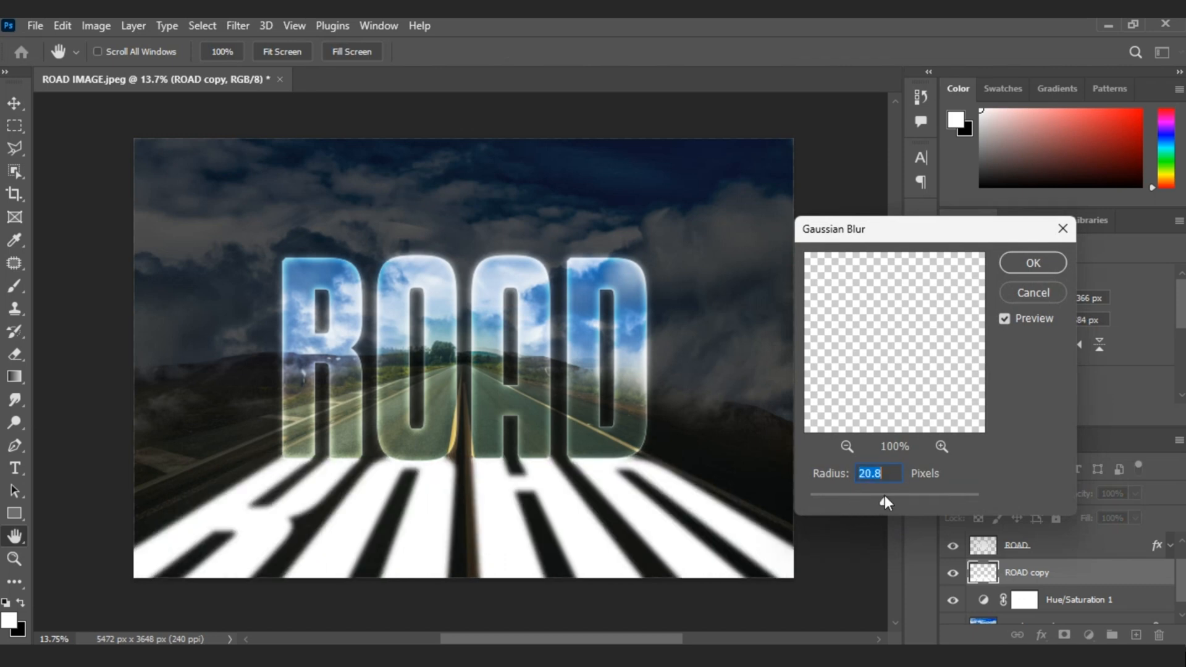
text(10)
key(Return)
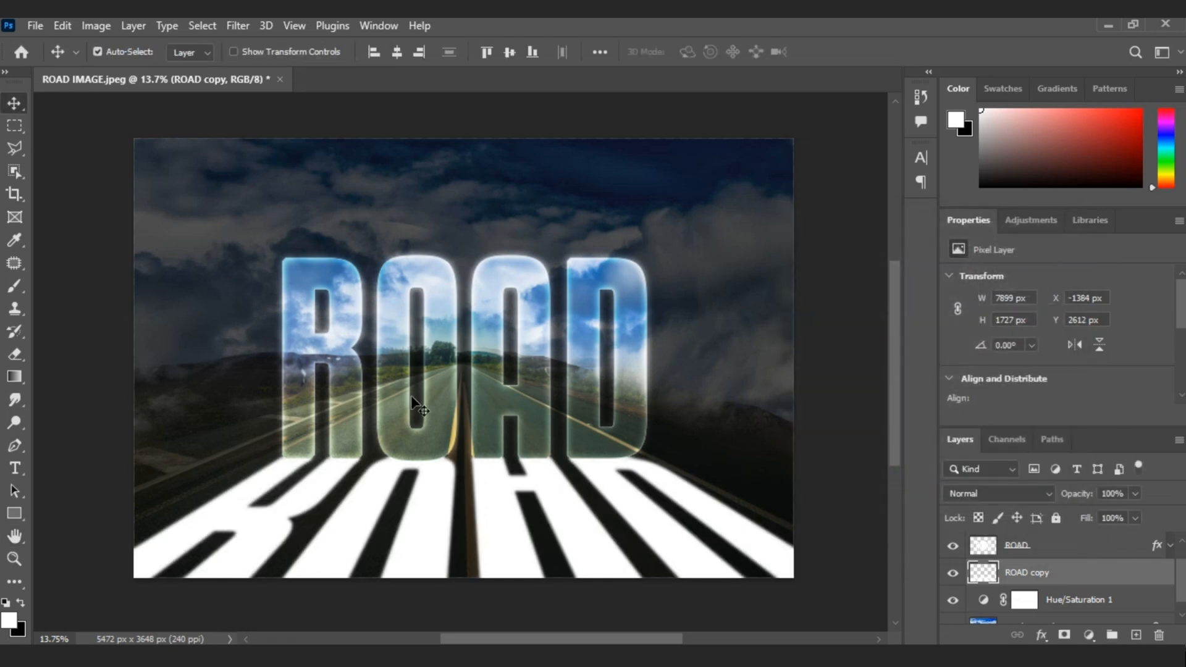
In the ROAD copy layer's blending options, split the Underlying Layer black Blend If slider to 0 / 78 and apply it
scroll(536, 438, up, 1)
click(1041, 635)
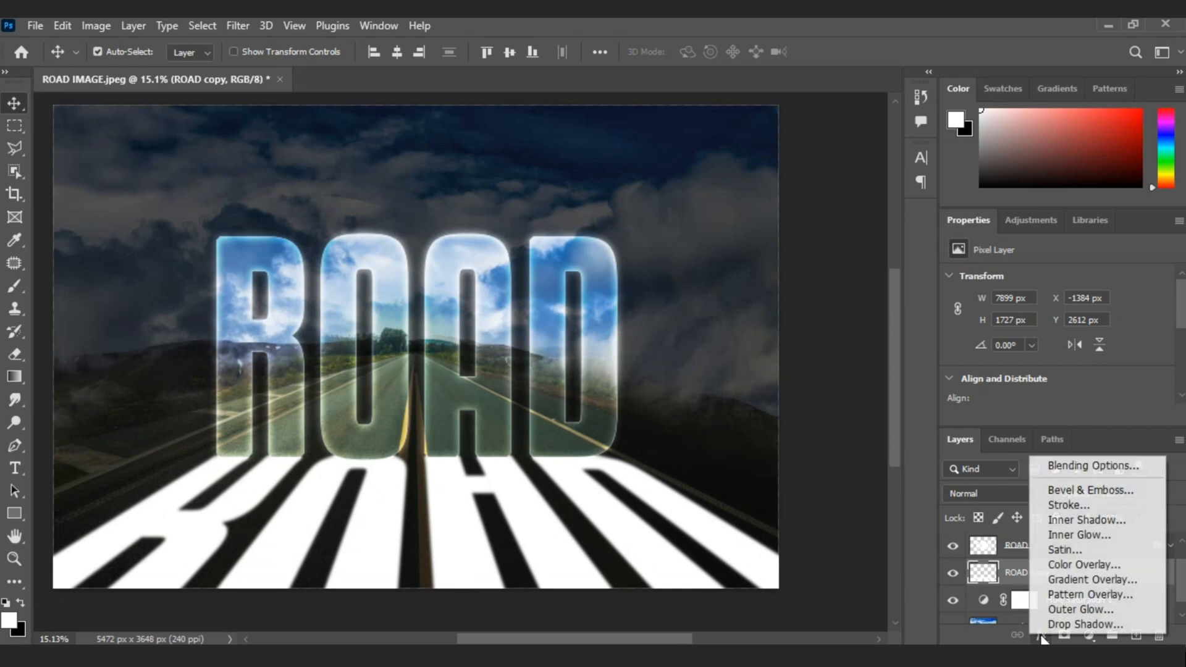
click(1081, 465)
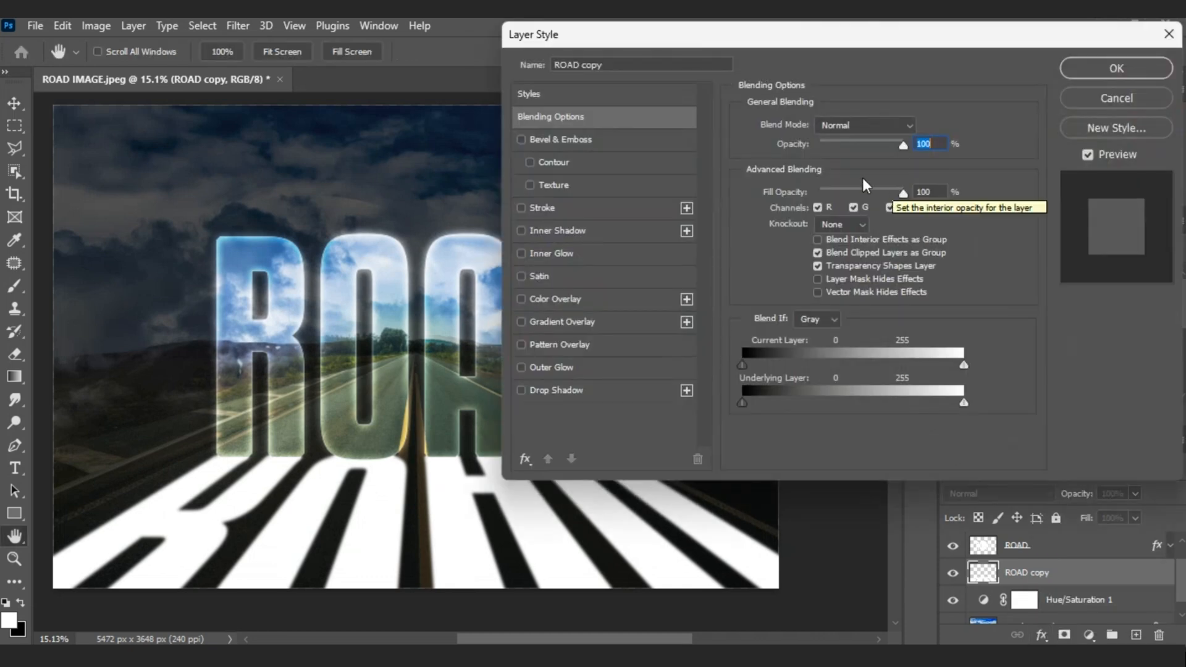
drag(745, 403, 800, 408)
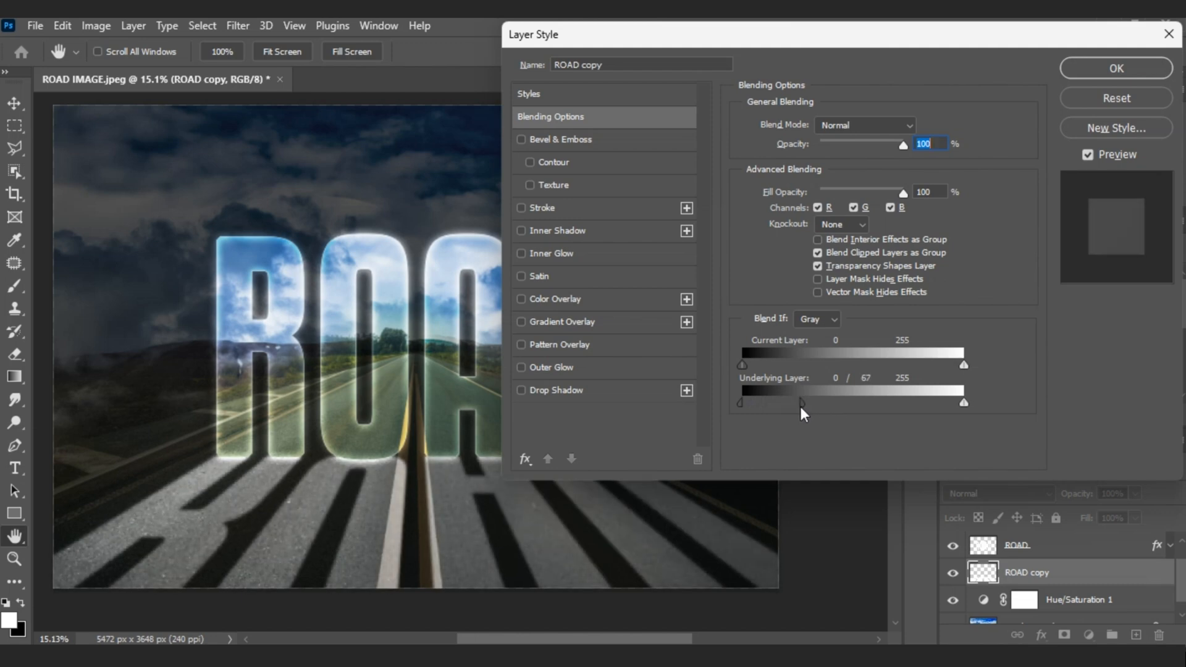
mouse_move(799, 406)
mouse_down()
mouse_move(787, 407)
mouse_move(809, 406)
mouse_up()
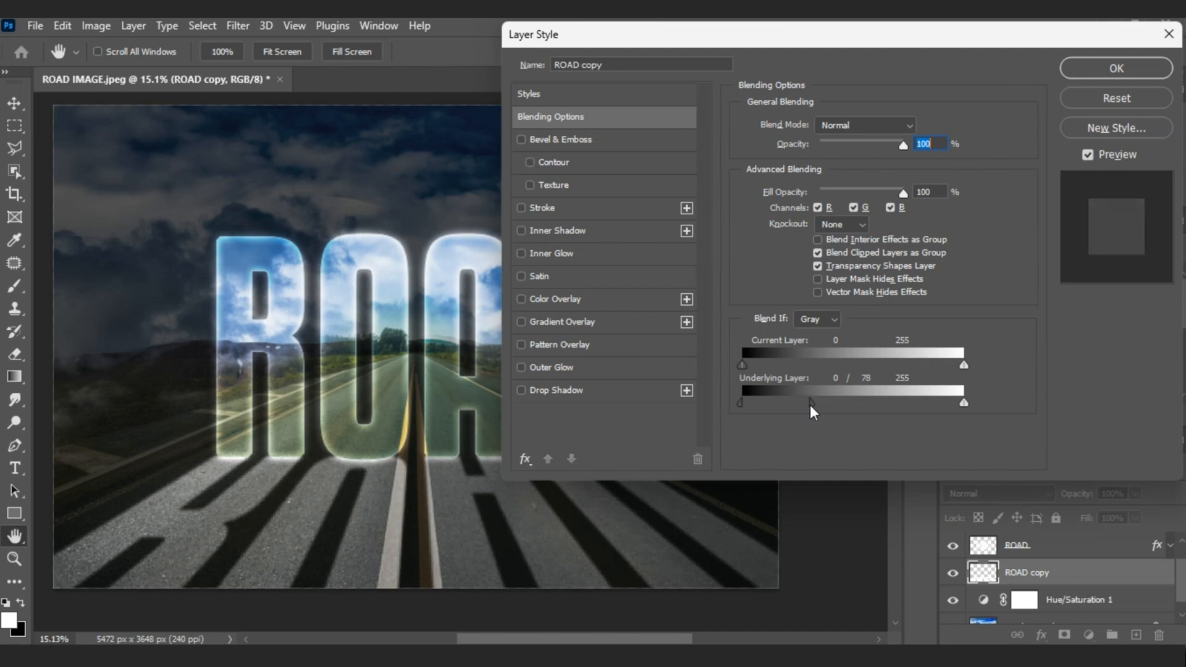
click(1135, 66)
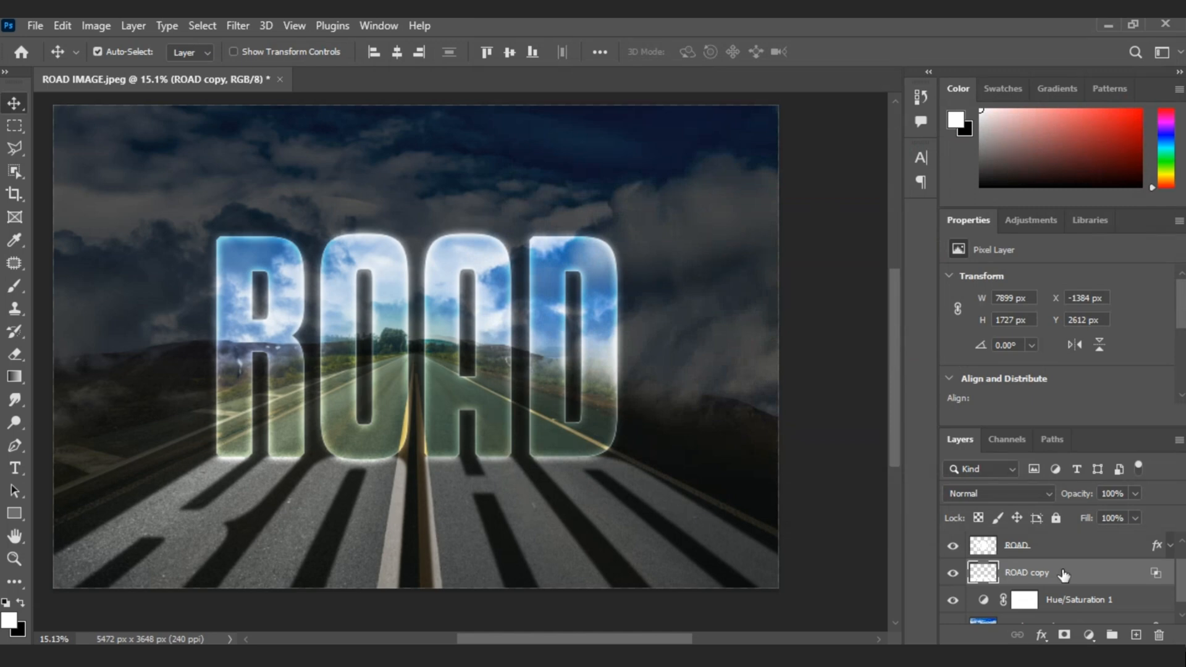
Add a layer mask to the ROAD copy layer and activate the Gradient tool
click(1063, 635)
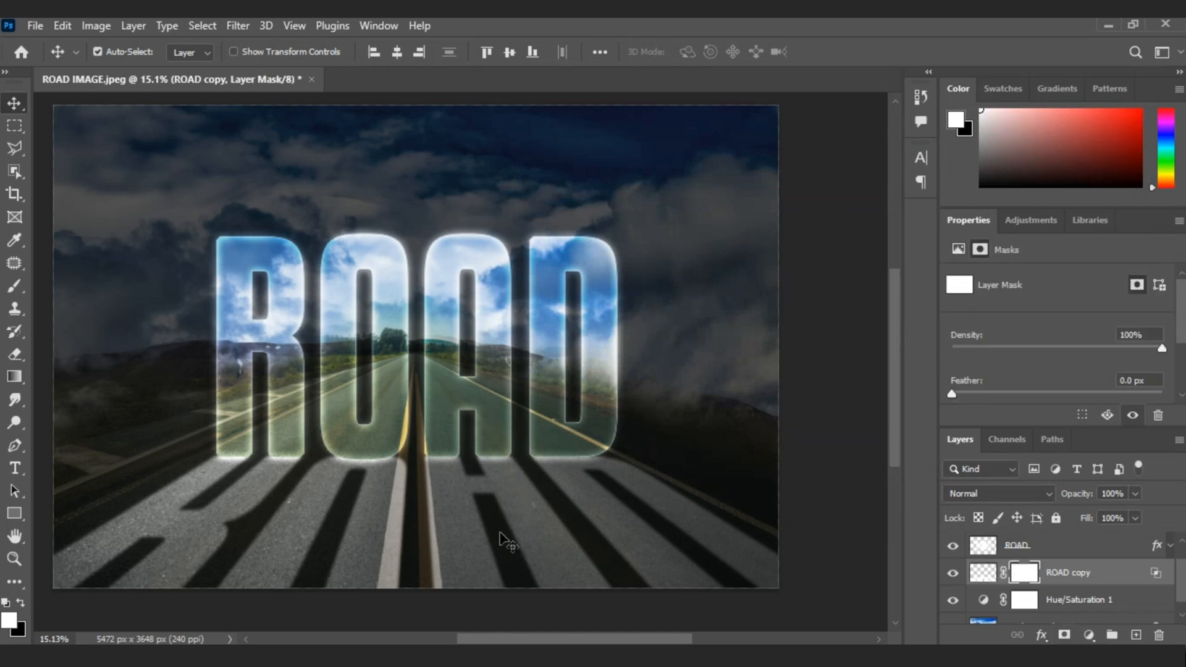
right_click(20, 376)
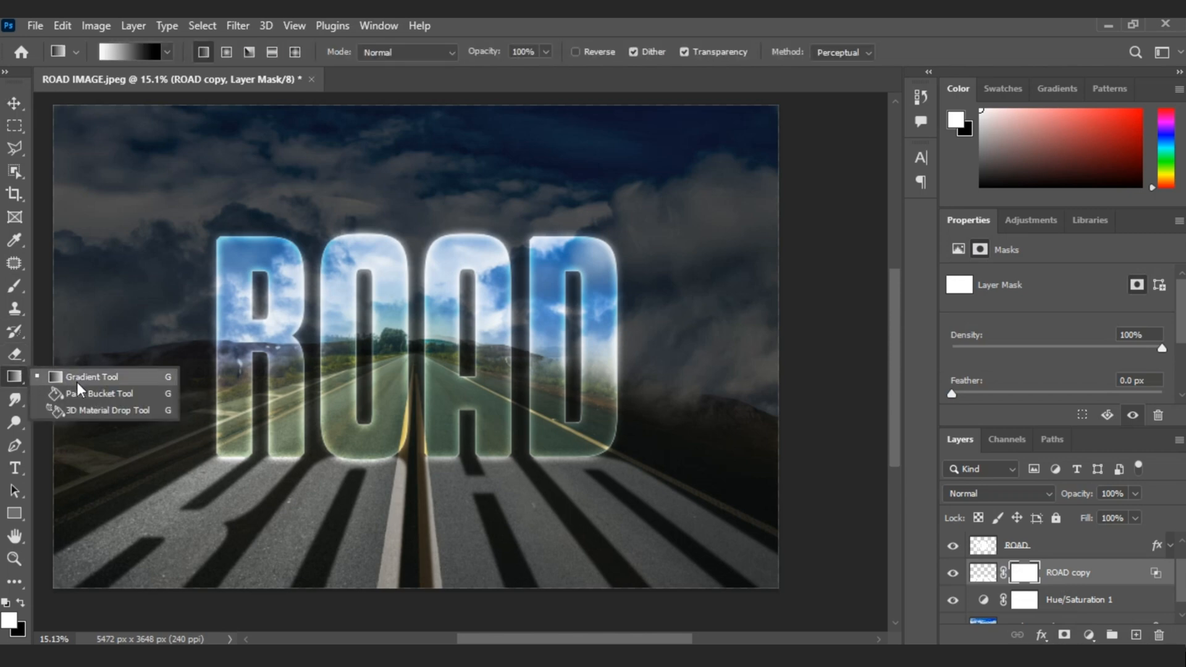
click(78, 379)
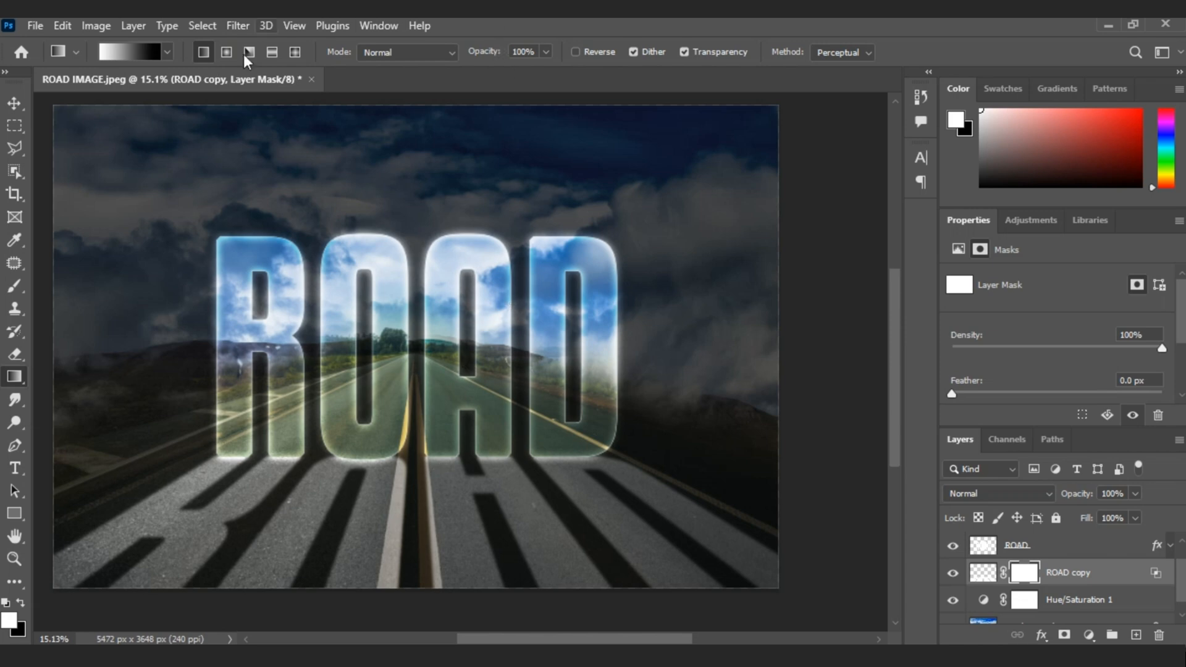
Try a short upward white-to-black gradient on the ROAD copy mask, ending at the base of the text, and undo it
drag(420, 610, 419, 423)
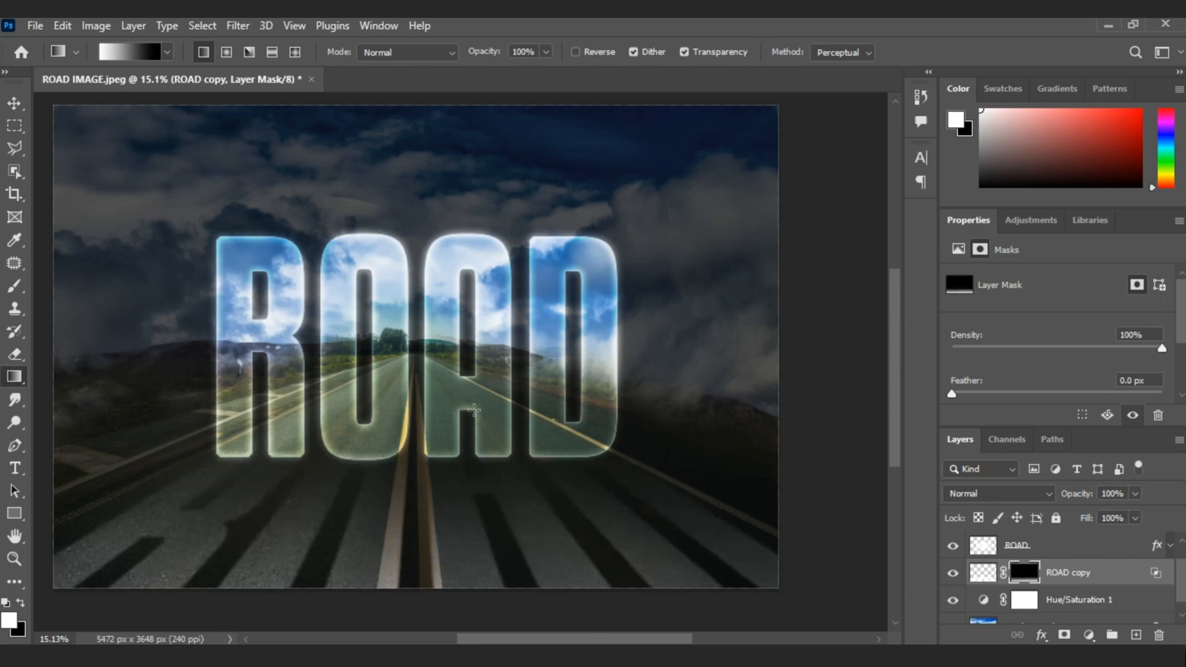
scroll(469, 414, down, 3)
scroll(405, 480, up, 1)
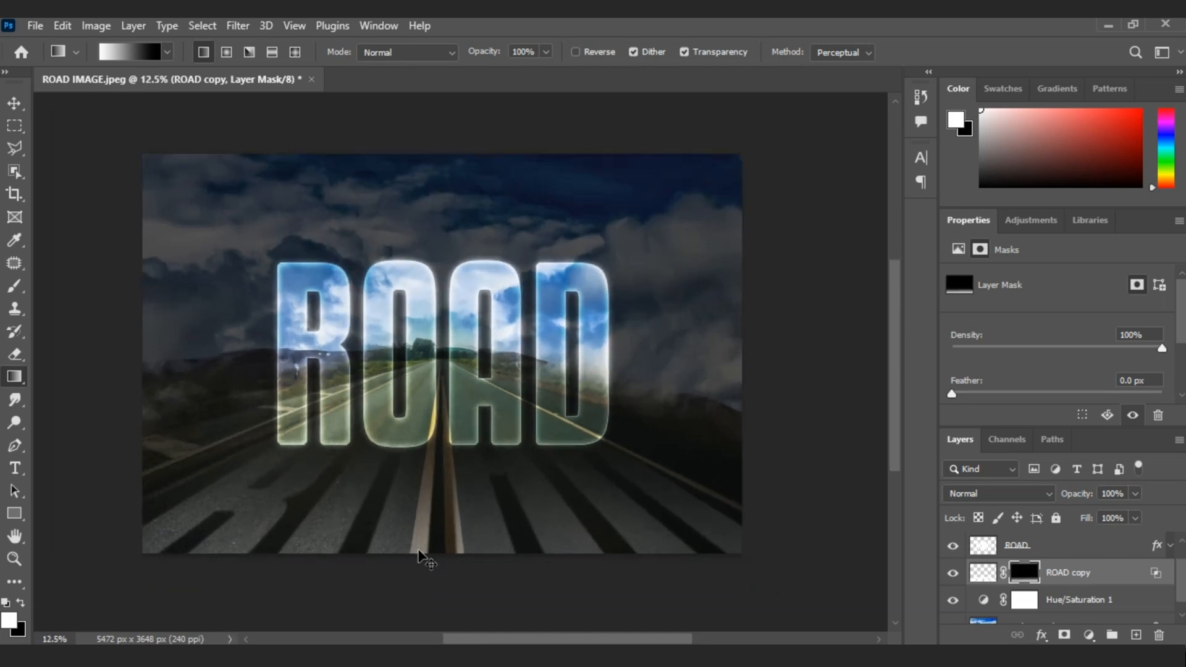
key(ctrl+z)
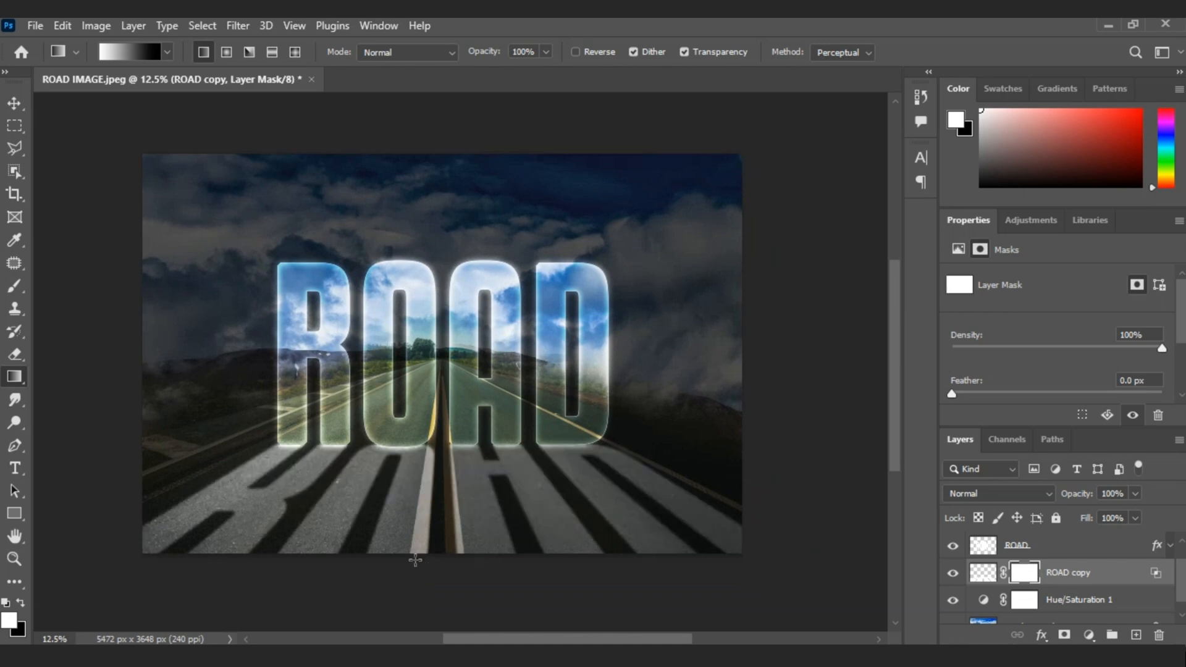
Fill the ROAD copy mask with a long vertical white-to-black linear gradient from below the image up to the sky
drag(440, 571, 433, 187)
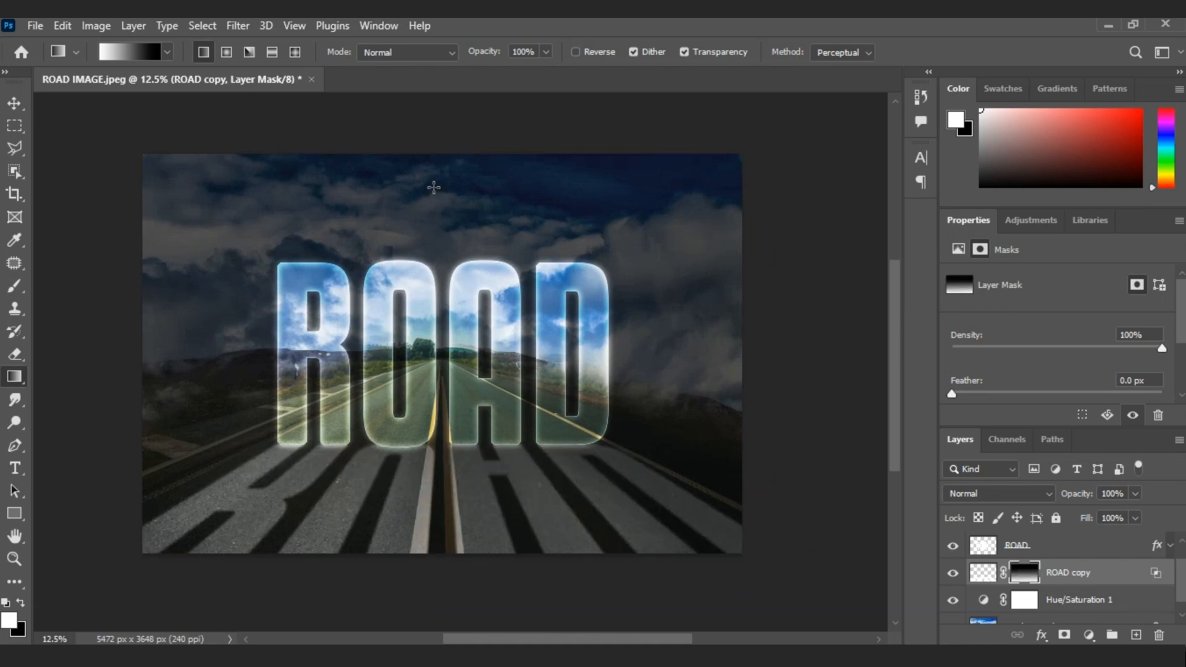
drag(441, 597, 442, 188)
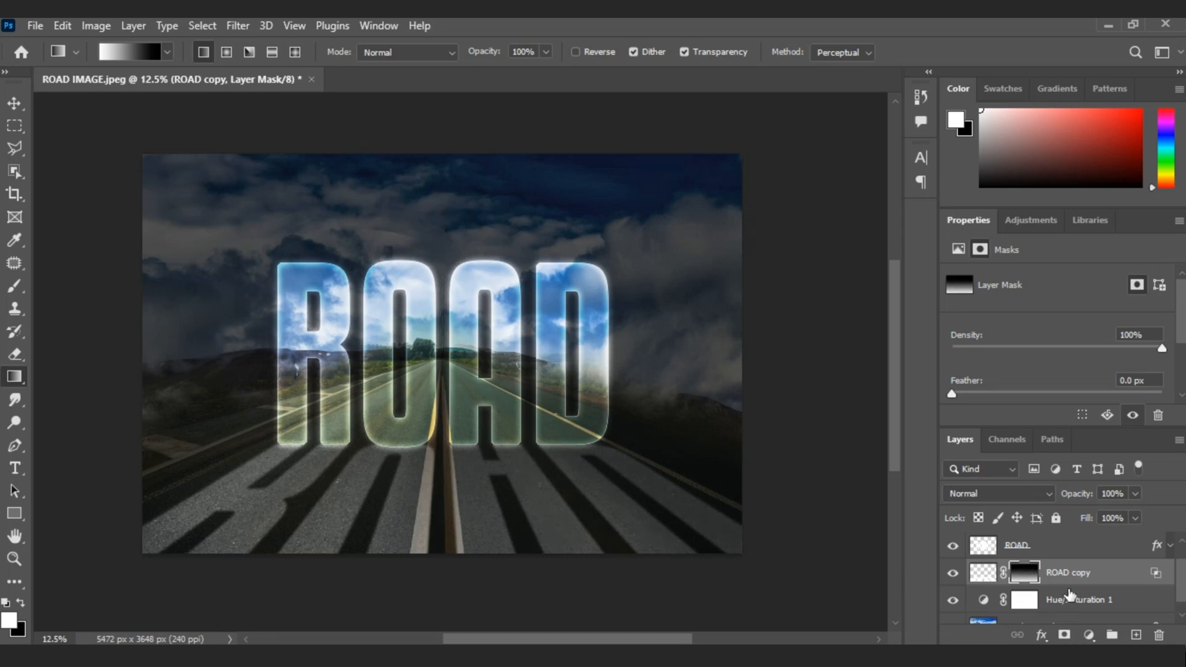
Set the Hue/Saturation 1 adjustment to Lightness -81 and Saturation -69, keeping Hue at 0
scroll(1070, 595, up, 1)
click(983, 600)
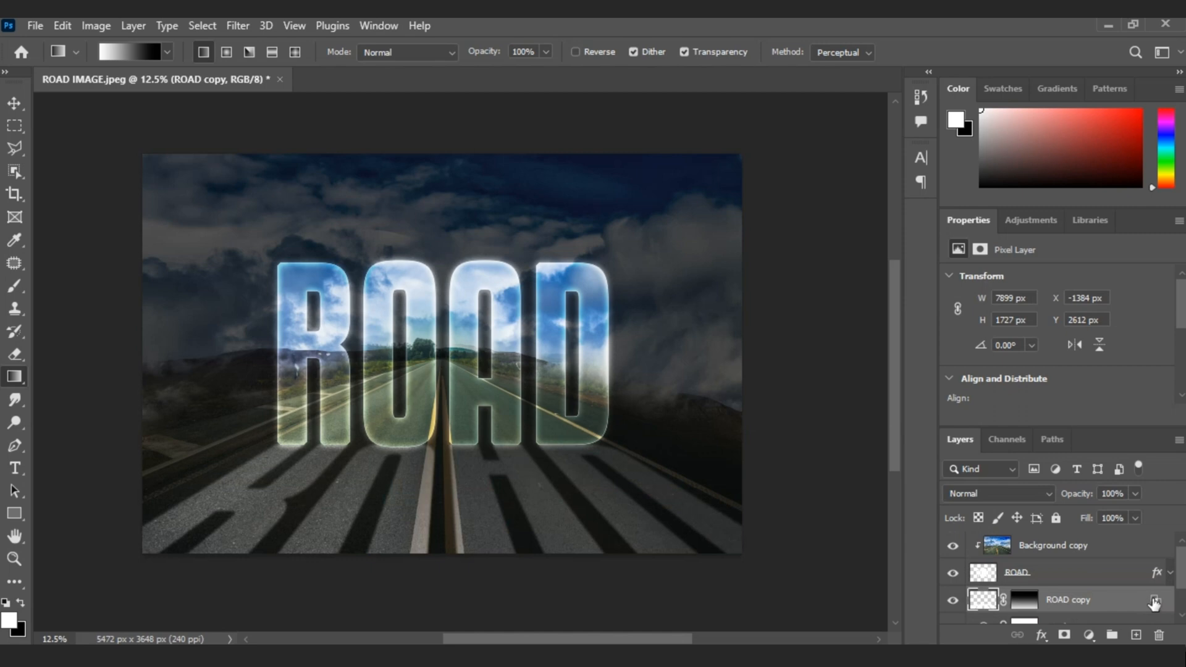
click(1075, 620)
scroll(1074, 323, down, 1)
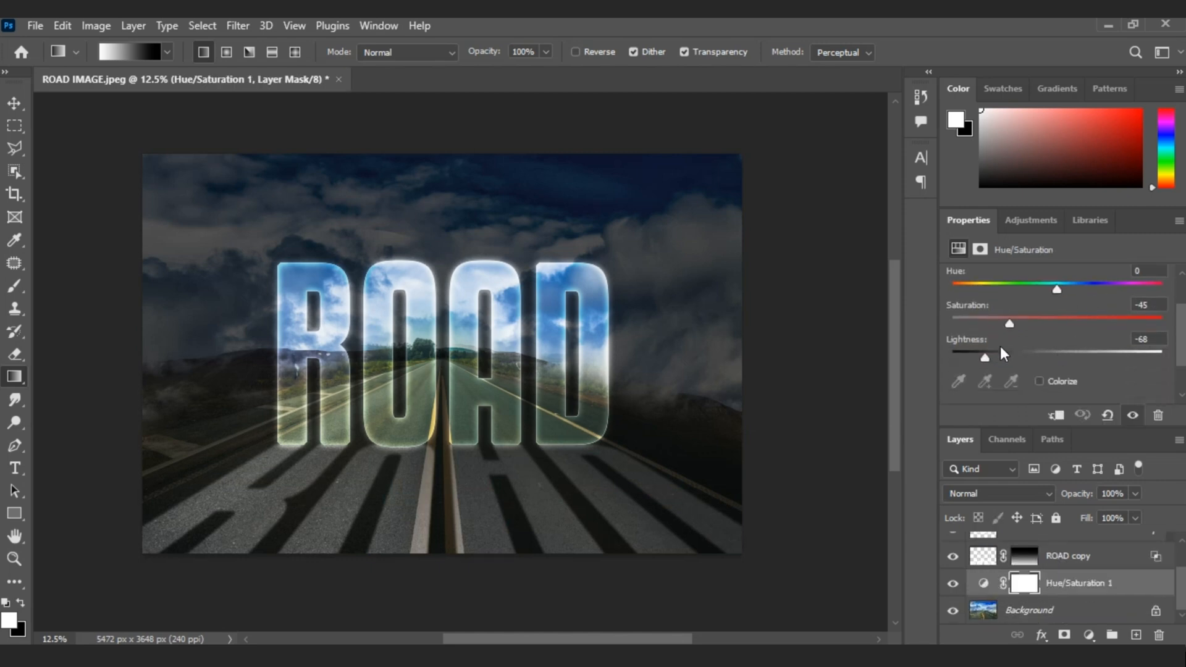
mouse_move(984, 360)
mouse_down()
mouse_move(952, 364)
mouse_move(981, 364)
mouse_move(973, 372)
mouse_up()
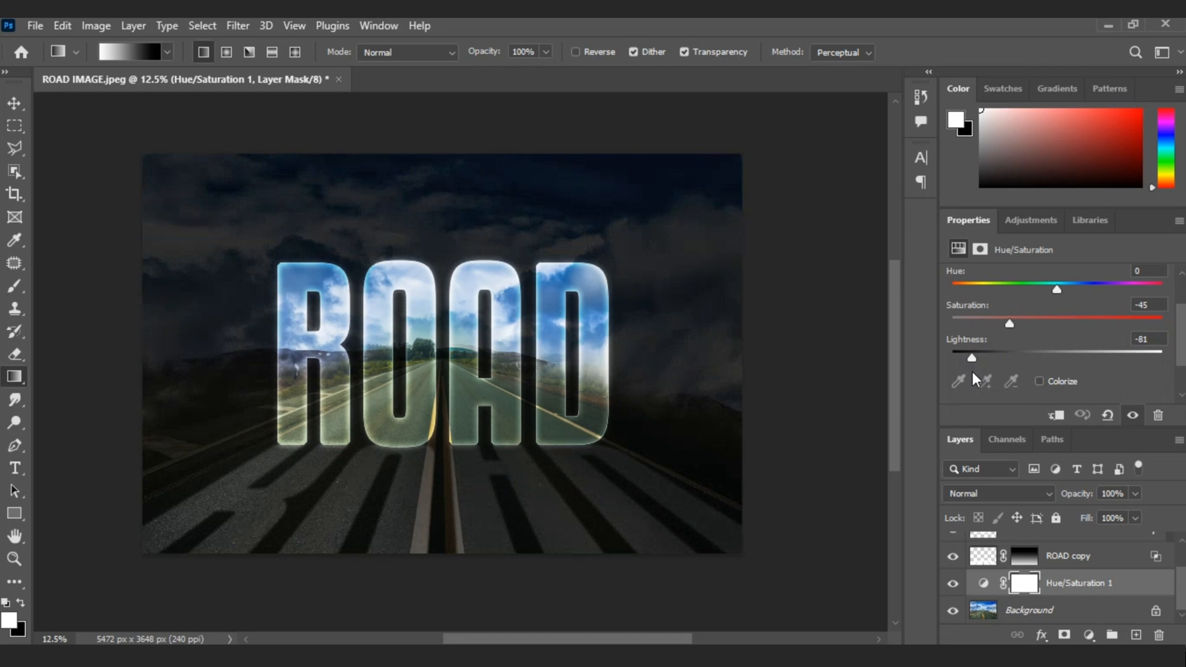
mouse_move(1010, 323)
mouse_down()
mouse_move(1115, 325)
mouse_move(988, 326)
mouse_up()
key(ctrl+z)
mouse_move(1056, 287)
mouse_down()
mouse_move(1006, 298)
mouse_move(1070, 297)
mouse_up()
key(ctrl+z)
key(ctrl+plus)
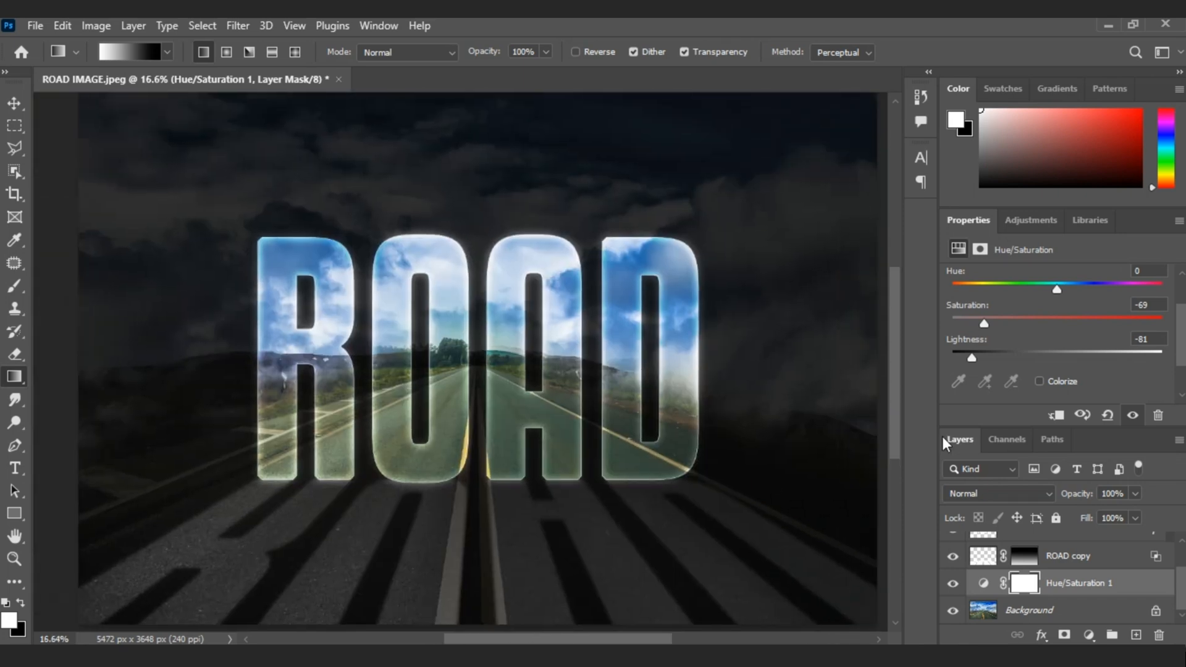
Group all layers above the Background, from Background copy down to Hue/Saturation 1
scroll(1062, 544, up, 2)
click(1049, 556)
shift+click(1076, 598)
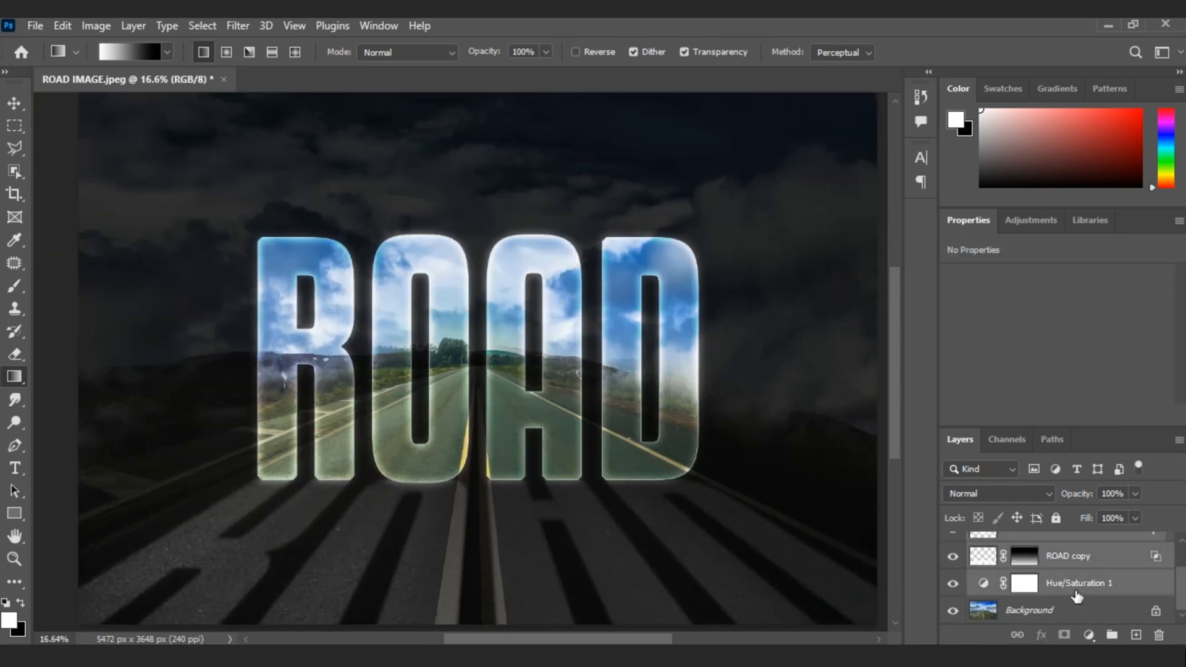
key(ctrl+g)
Toggle the new group's visibility several times to compare the original photo with the finished effect, leaving the group shown
click(953, 543)
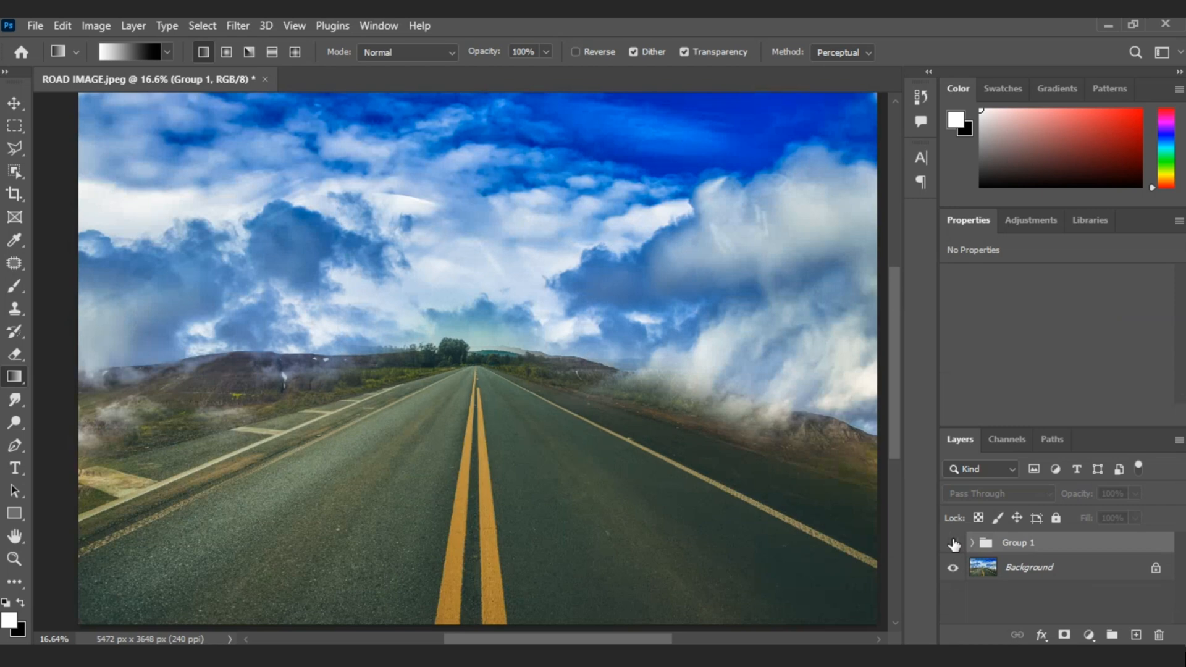
click(953, 543)
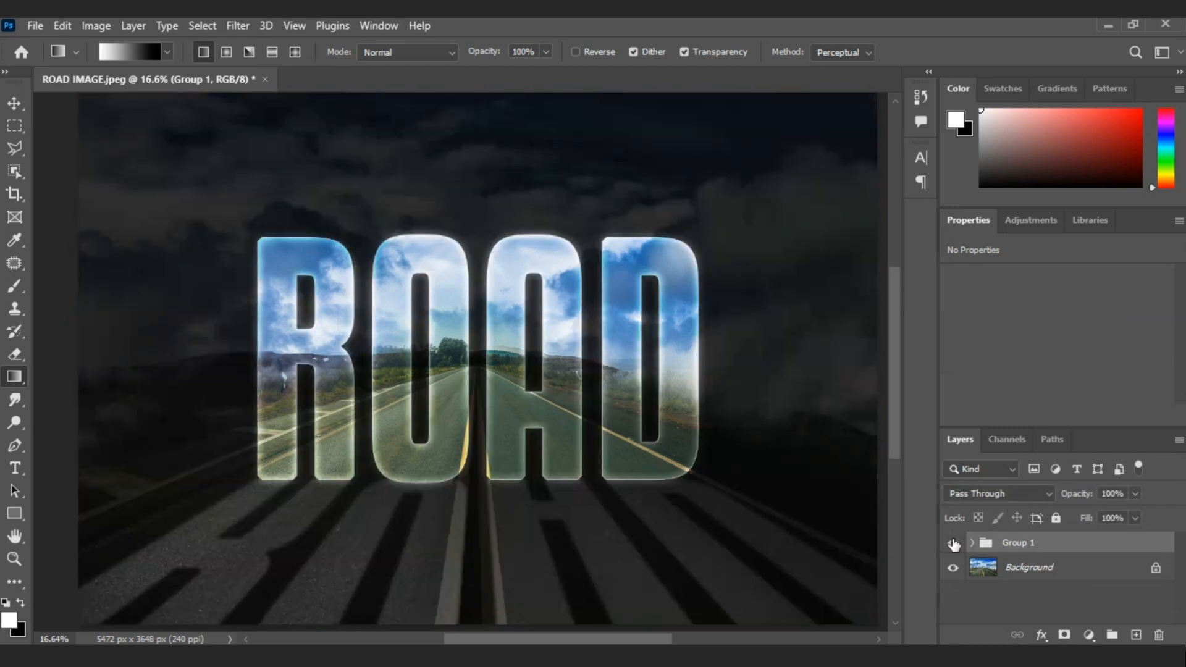
click(953, 543)
click(954, 543)
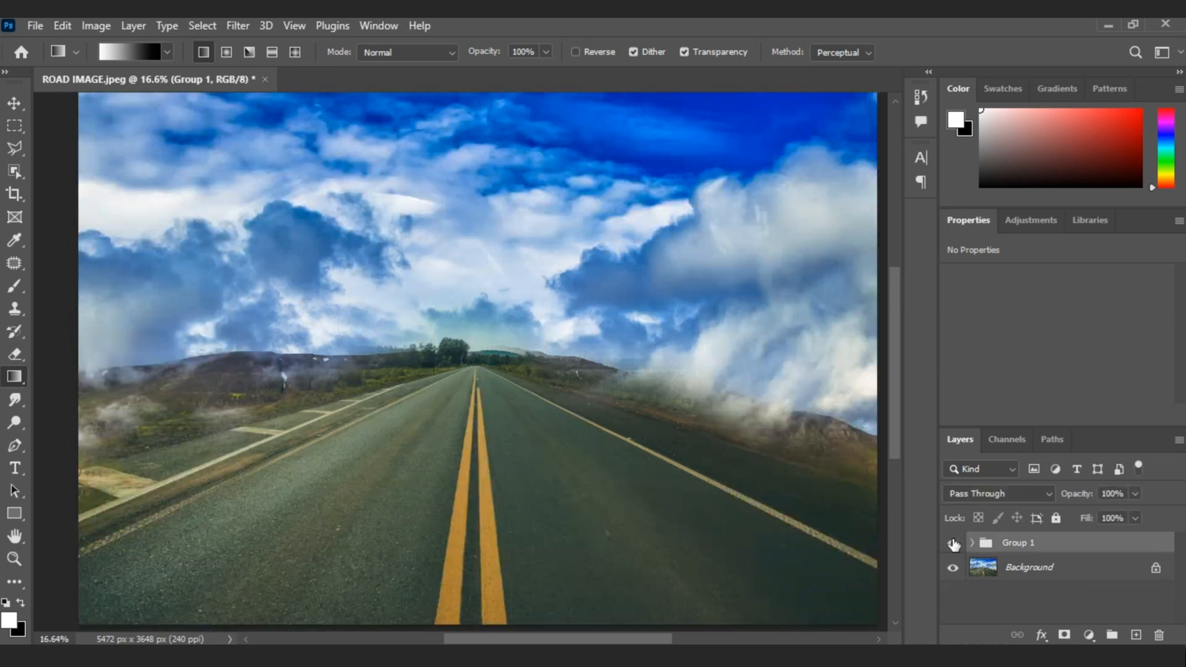
click(953, 543)
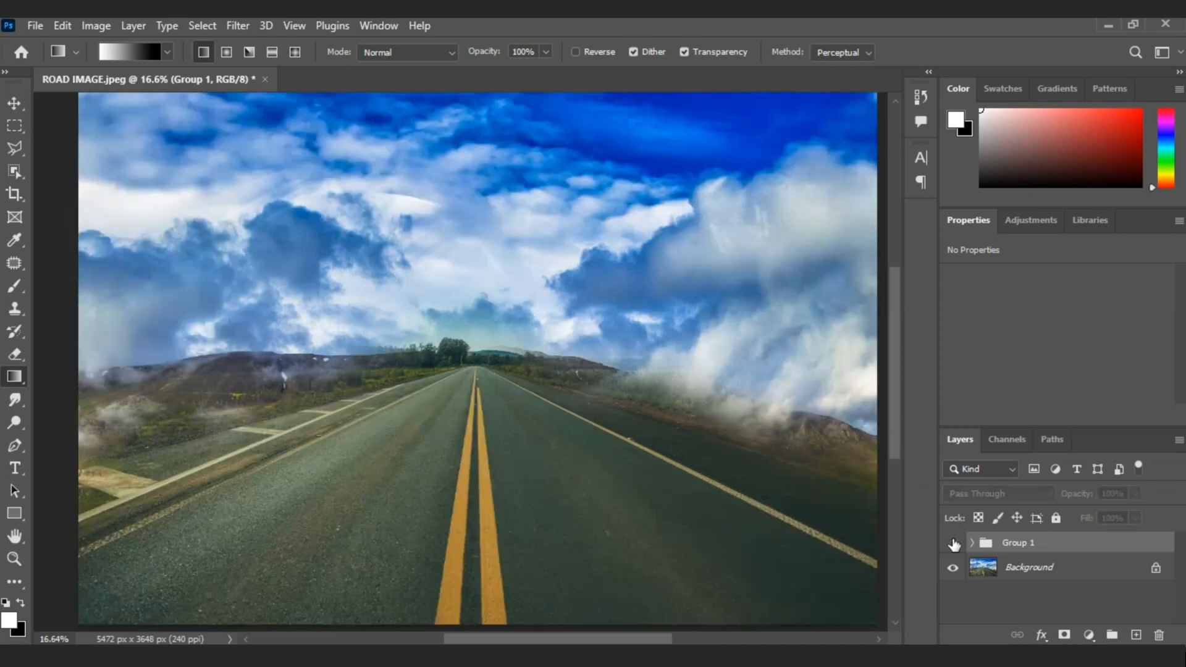
click(953, 543)
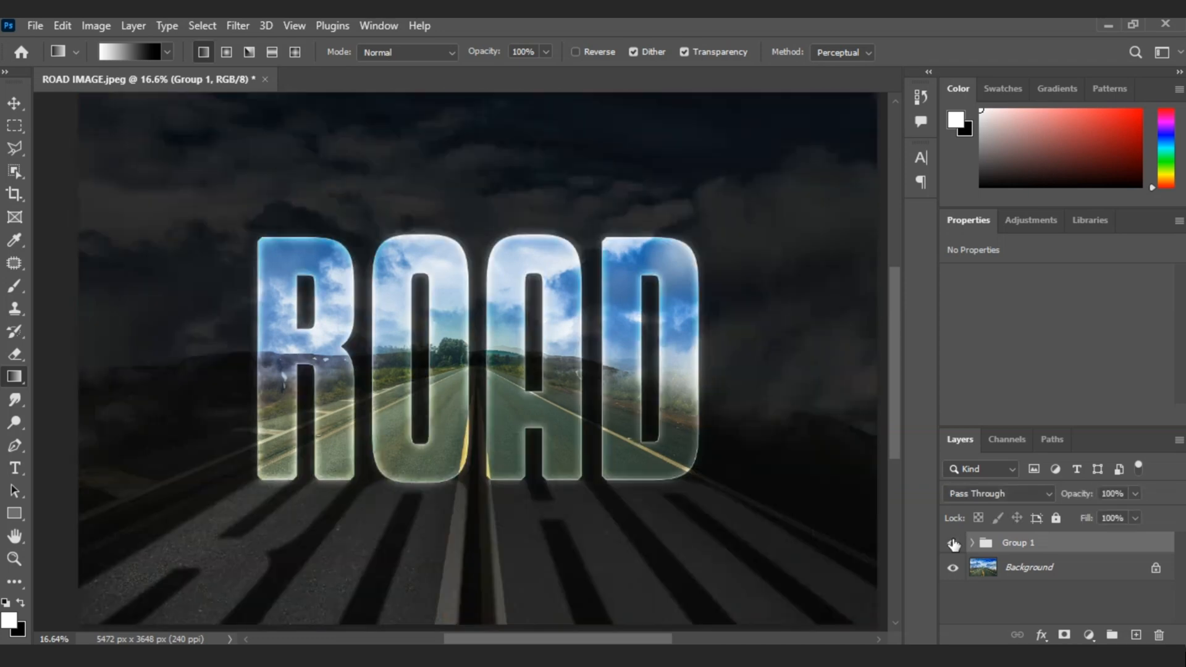